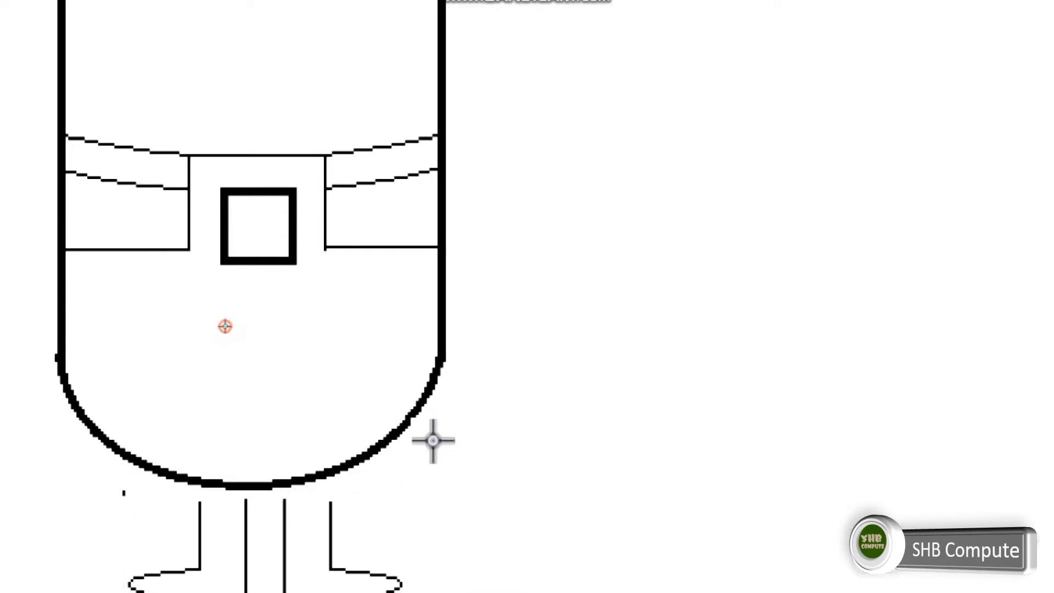
Select the right leg and nudge it up and to the right so its upper end overlaps the body's lower curve.
{"action": "left_click_drag", "start_coordinate": [272, 499], "coordinate": [394, 572]}
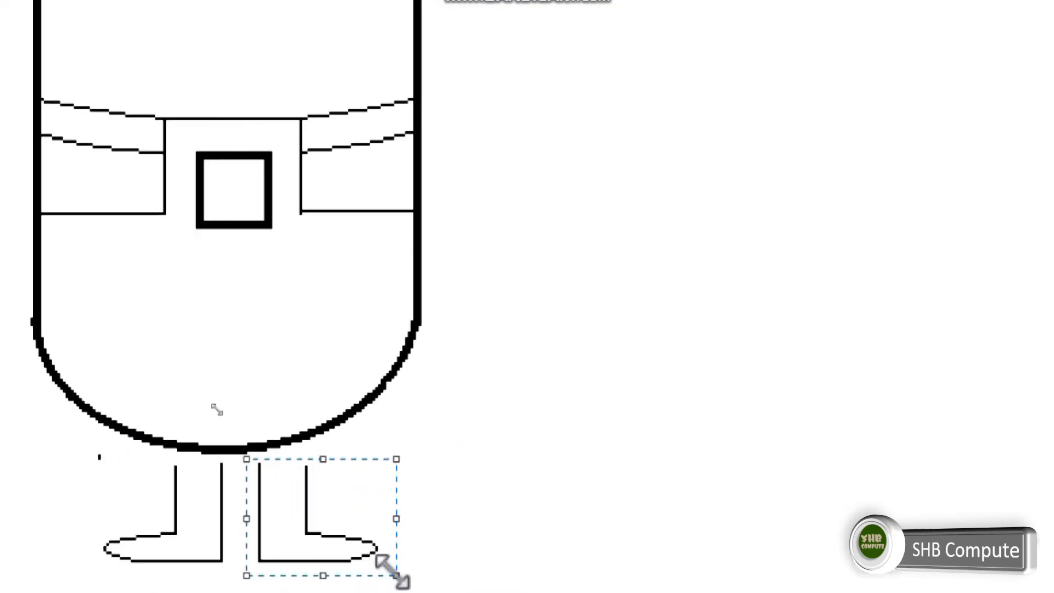
{"action": "key", "text": "Down"}
{"action": "key", "text": "Down"}
{"action": "key", "text": "Down"}
{"action": "key", "text": "Down"}
{"action": "key", "text": "Down"}
{"action": "key", "text": "Down"}
{"action": "key", "text": "Down"}
{"action": "key", "text": "Down"}
{"action": "key", "text": "Down"}
{"action": "key", "text": "Down"}
{"action": "key", "text": "Right"}
{"action": "key", "text": "Right"}
{"action": "key", "text": "Right"}
{"action": "key", "text": "Right"}
{"action": "key", "text": "Right"}
{"action": "key", "text": "Right"}
{"action": "key", "text": "Right"}
{"action": "key", "text": "Right"}
{"action": "key", "text": "Right"}
{"action": "key", "text": "Right"}
{"action": "key", "text": "Right"}
{"action": "key", "text": "Right"}
{"action": "key", "text": "Right"}
{"action": "key", "text": "Up"}
{"action": "key", "text": "Up"}
{"action": "key", "text": "Up"}
{"action": "key", "text": "Up"}
{"action": "key", "text": "Up"}
{"action": "key", "text": "Up"}
{"action": "key", "text": "Up"}
{"action": "key", "text": "Up"}
{"action": "key", "text": "Up"}
{"action": "key", "text": "Up"}
{"action": "key", "text": "Up"}
{"action": "key", "text": "Up"}
{"action": "key", "text": "Up"}
{"action": "key", "text": "Up"}
{"action": "key", "text": "Up"}
{"action": "key", "text": "Up"}
{"action": "key", "text": "Up"}
{"action": "key", "text": "Up"}
{"action": "key", "text": "Up"}
{"action": "key", "text": "Up"}
{"action": "key", "text": "Down"}
{"action": "key", "text": "Down"}
{"action": "key", "text": "Down"}
{"action": "key", "text": "Down"}
{"action": "key", "text": "Down"}
{"action": "key", "text": "Down"}
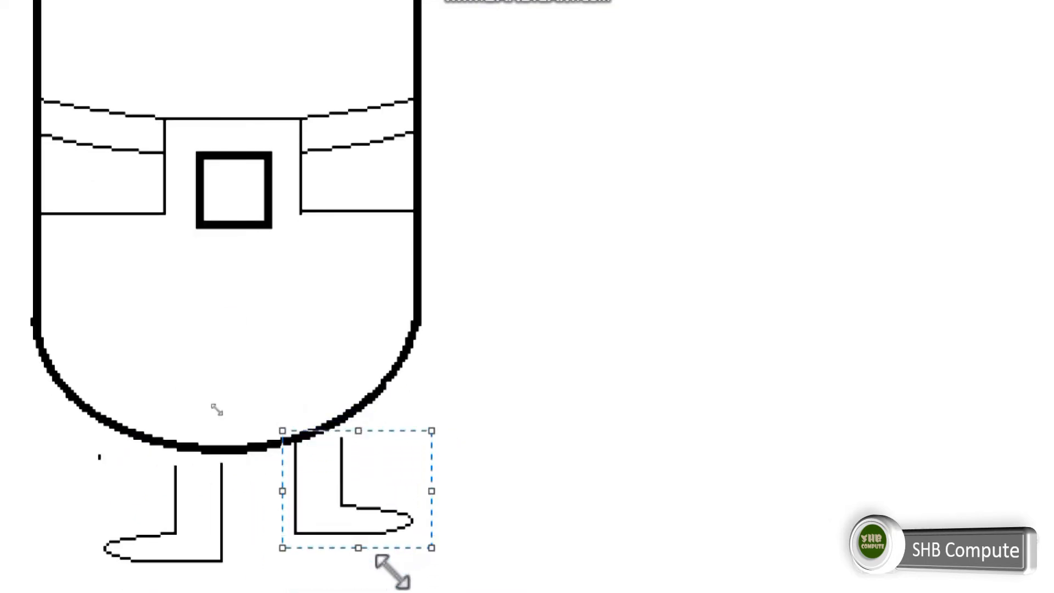
{"action": "key", "text": "Up"}
{"action": "key", "text": "Up"}
{"action": "key", "text": "Up"}
{"action": "key", "text": "Up"}
{"action": "key", "text": "Up"}
{"action": "key", "text": "Up"}
{"action": "key", "text": "Up"}
{"action": "key", "text": "Up"}
Select the left leg and nudge it up into the body's lower curve until its foot is level with the right foot.
{"action": "left_click_drag", "start_coordinate": [278, 558], "coordinate": [144, 422]}
{"action": "key", "text": "Up"}
{"action": "key", "text": "Up"}
{"action": "key", "text": "Up"}
{"action": "key", "text": "Up"}
{"action": "key", "text": "Up"}
{"action": "key", "text": "Up"}
{"action": "key", "text": "Up"}
{"action": "key", "text": "Up"}
{"action": "key", "text": "Up"}
{"action": "key", "text": "Up"}
{"action": "key", "text": "Left"}
{"action": "key", "text": "Left"}
{"action": "key", "text": "Left"}
{"action": "key", "text": "Left"}
{"action": "key", "text": "Left"}
{"action": "key", "text": "Left"}
{"action": "key", "text": "Left"}
{"action": "key", "text": "Left"}
{"action": "key", "text": "Left"}
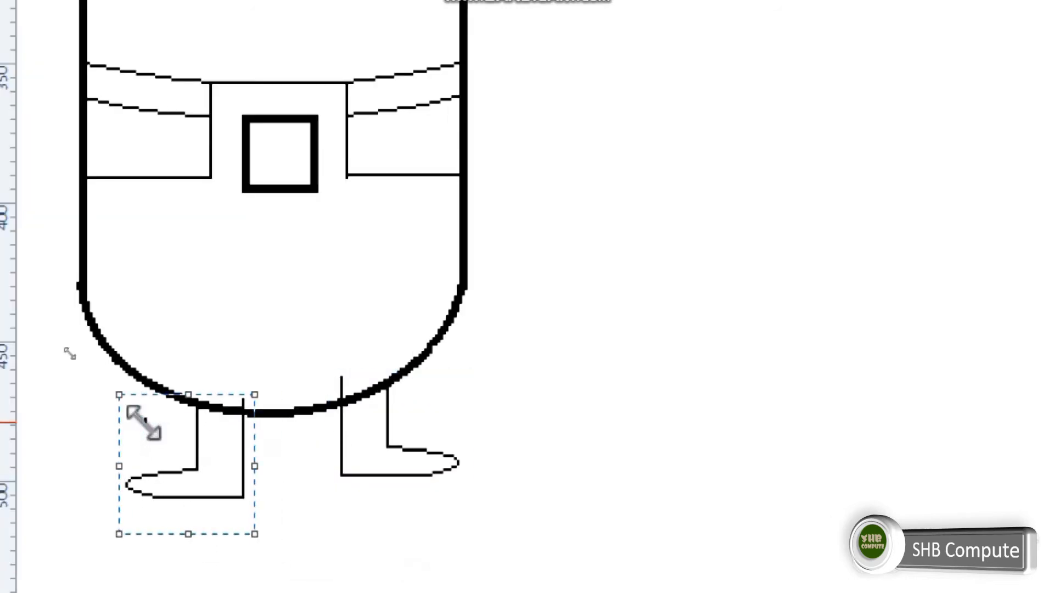
{"action": "key", "text": "Right"}
{"action": "key", "text": "Right"}
{"action": "key", "text": "Right"}
{"action": "key", "text": "Right"}
{"action": "key", "text": "Right"}
{"action": "key", "text": "Right"}
{"action": "key", "text": "Right"}
{"action": "key", "text": "Right"}
{"action": "key", "text": "Right"}
{"action": "key", "text": "Right"}
{"action": "key", "text": "Right"}
{"action": "key", "text": "Right"}
{"action": "key", "text": "Right"}
{"action": "key", "text": "Right"}
{"action": "key", "text": "Right"}
{"action": "key", "text": "Right"}
{"action": "key", "text": "Right"}
{"action": "key", "text": "Right"}
{"action": "key", "text": "Right"}
{"action": "key", "text": "Right"}
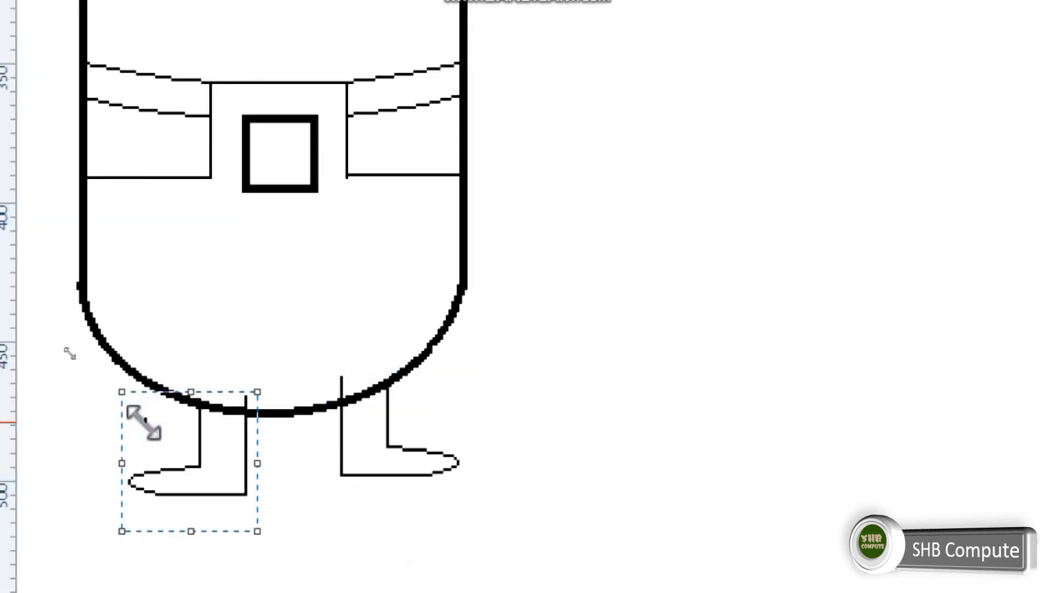
{"action": "key", "text": "Up"}
{"action": "key", "text": "Up"}
{"action": "key", "text": "Up"}
{"action": "key", "text": "Up"}
{"action": "key", "text": "Up"}
{"action": "key", "text": "Up"}
{"action": "key", "text": "Up"}
{"action": "key", "text": "Up"}
{"action": "key", "text": "Up"}
{"action": "key", "text": "Up"}
{"action": "key", "text": "Down"}
{"action": "key", "text": "Down"}
{"action": "key", "text": "Left"}
{"action": "key", "text": "Left"}
{"action": "key", "text": "Left"}
{"action": "key", "text": "Left"}
{"action": "key", "text": "Left"}
{"action": "key", "text": "Left"}
{"action": "key", "text": "Left"}
{"action": "key", "text": "Left"}
{"action": "key", "text": "Left"}
{"action": "key", "text": "Left"}
{"action": "key", "text": "Left"}
{"action": "key", "text": "Left"}
{"action": "key", "text": "Left"}
{"action": "key", "text": "Left"}
{"action": "key", "text": "Left"}
{"action": "key", "text": "Left"}
{"action": "key", "text": "Left"}
{"action": "key", "text": "Left"}
{"action": "key", "text": "Left"}
{"action": "key", "text": "Left"}
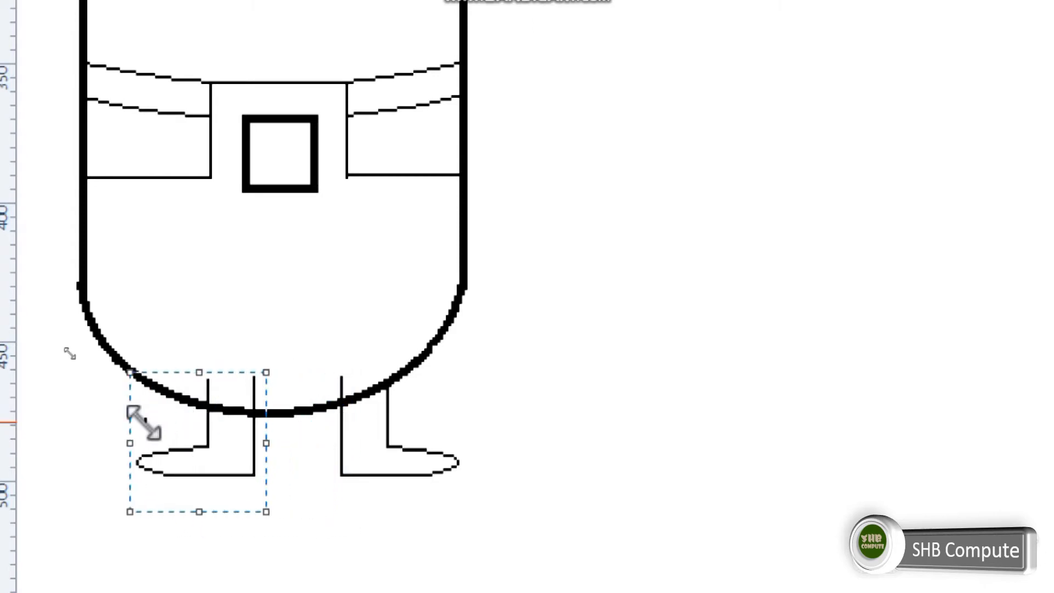
Shift the left leg sideways until a wide gap separates it from the right leg under the body.
{"action": "key", "text": "Down"}
{"action": "key", "text": "Right"}
{"action": "key", "text": "Right"}
{"action": "key", "text": "Right"}
{"action": "key", "text": "Right"}
{"action": "key", "text": "Right"}
{"action": "key", "text": "Right"}
{"action": "key", "text": "Right"}
{"action": "key", "text": "Right"}
{"action": "key", "text": "Right"}
{"action": "key", "text": "Right"}
{"action": "key", "text": "Right"}
{"action": "key", "text": "Escape"}
{"action": "key", "text": "Right"}
{"action": "key", "text": "Right"}
{"action": "key", "text": "Right"}
{"action": "key", "text": "Right"}
{"action": "key", "text": "Right"}
{"action": "key", "text": "Right"}
{"action": "key", "text": "Right"}
{"action": "key", "text": "Right"}
{"action": "key", "text": "Right"}
{"action": "key", "text": "Right"}
{"action": "key", "text": "Right"}
{"action": "key", "text": "Right"}
{"action": "key", "text": "Right"}
{"action": "key", "text": "Right"}
{"action": "key", "text": "Right"}
{"action": "key", "text": "Right"}
{"action": "key", "text": "Right"}
{"action": "key", "text": "Right"}
{"action": "key", "text": "Right"}
{"action": "key", "text": "Right"}
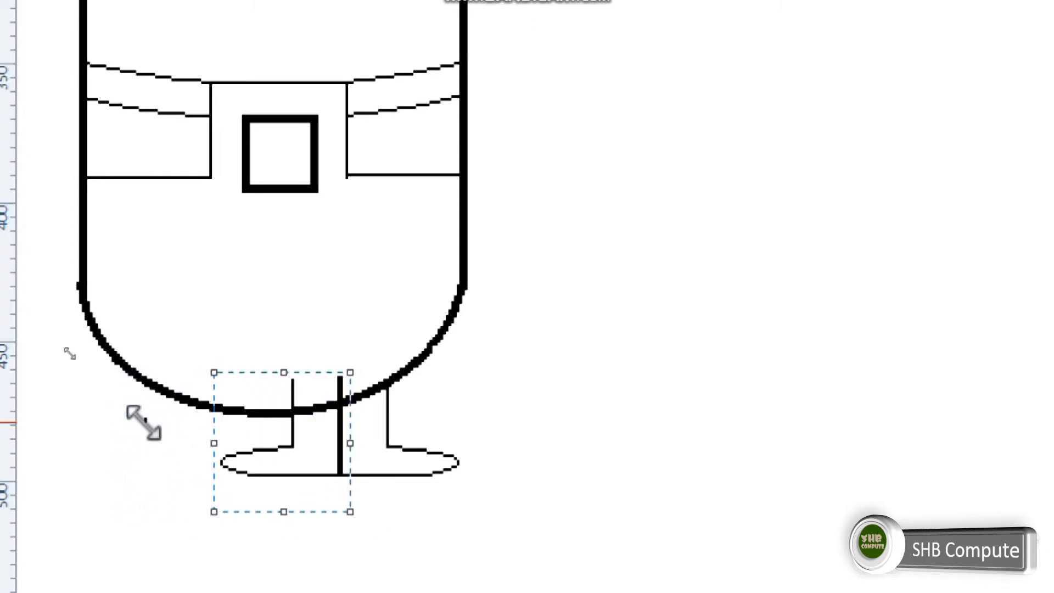
{"action": "key", "text": "Left"}
{"action": "key", "text": "Left"}
{"action": "key", "text": "Left"}
{"action": "key", "text": "Left"}
{"action": "key", "text": "Left"}
{"action": "key", "text": "Left"}
{"action": "key", "text": "Left"}
{"action": "key", "text": "Left"}
{"action": "key", "text": "Left"}
{"action": "key", "text": "Left"}
{"action": "key", "text": "Left"}
{"action": "key", "text": "Left"}
{"action": "key", "text": "Left"}
{"action": "key", "text": "Left"}
{"action": "key", "text": "Left"}
{"action": "key", "text": "Left"}
{"action": "key", "text": "Left"}
{"action": "key", "text": "Left"}
{"action": "key", "text": "Left"}
{"action": "key", "text": "Left"}
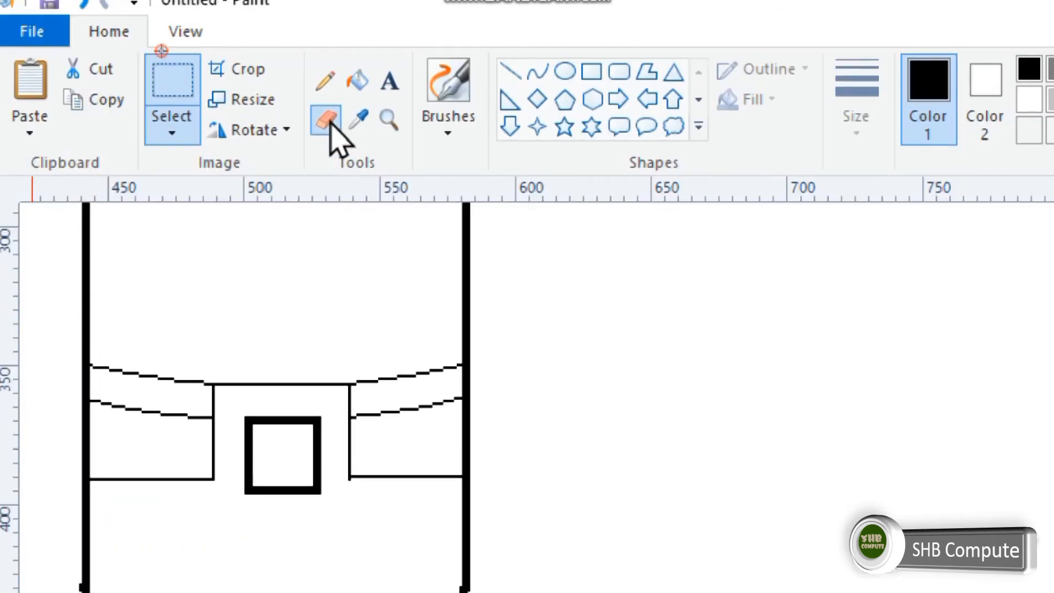
Erase the leg lines that stick into the body and the stray dot beside the left leg.
{"action": "left_click", "coordinate": [330, 112]}
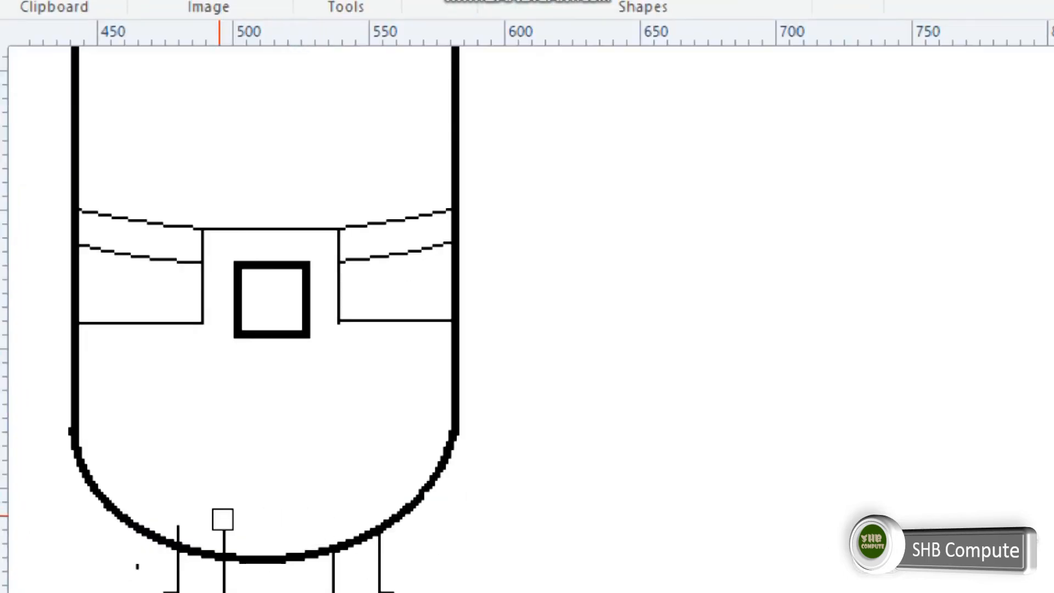
{"action": "left_click_drag", "start_coordinate": [224, 518], "coordinate": [225, 544]}
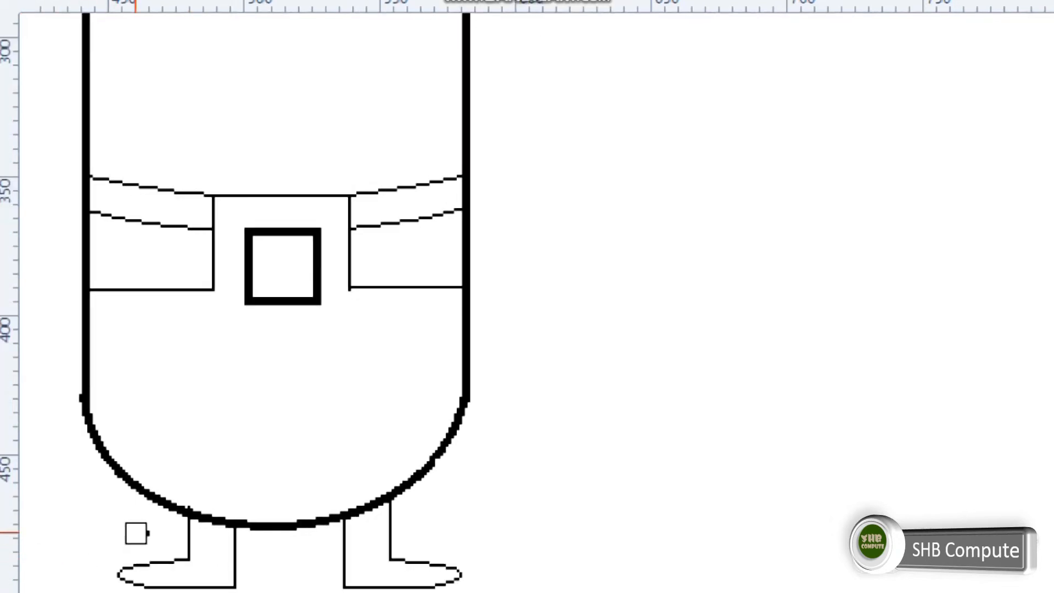
{"action": "left_click", "coordinate": [137, 567]}
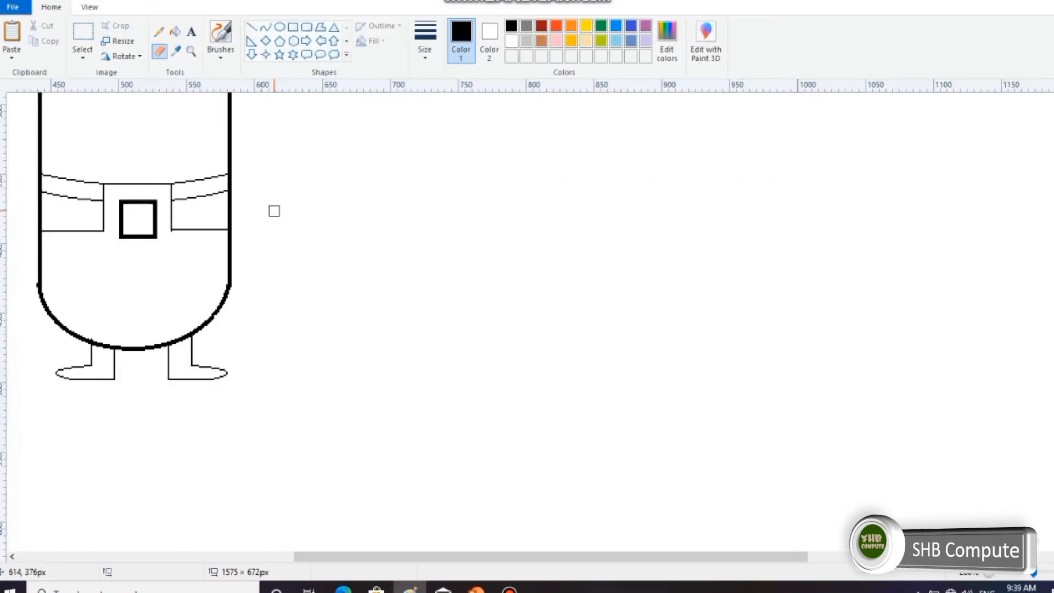
Draw a raised arm from the body's right side with two parallel slanted thick lines and a short line across their upper end.
{"action": "scroll", "coordinate": [589, 363], "scroll_direction": "up", "scroll_amount": 5}
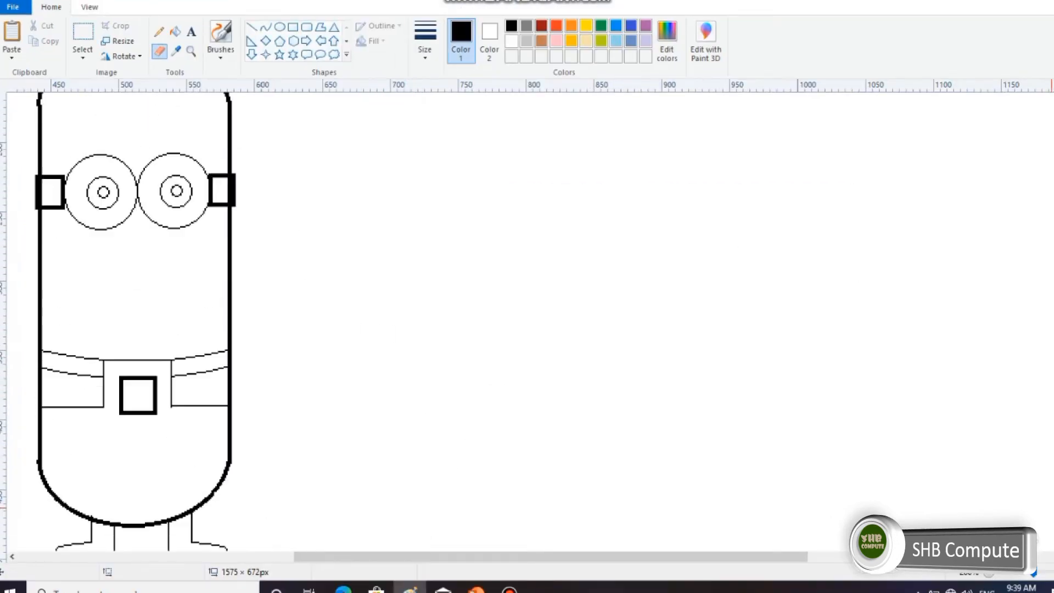
{"action": "left_click_drag", "start_coordinate": [478, 558], "coordinate": [274, 558]}
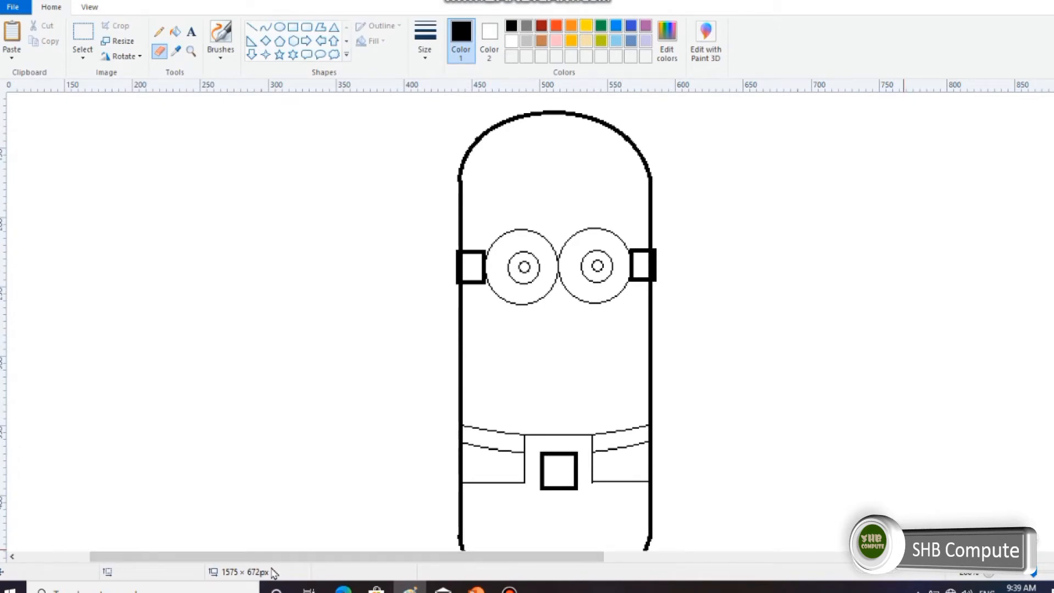
{"action": "left_click", "coordinate": [251, 27]}
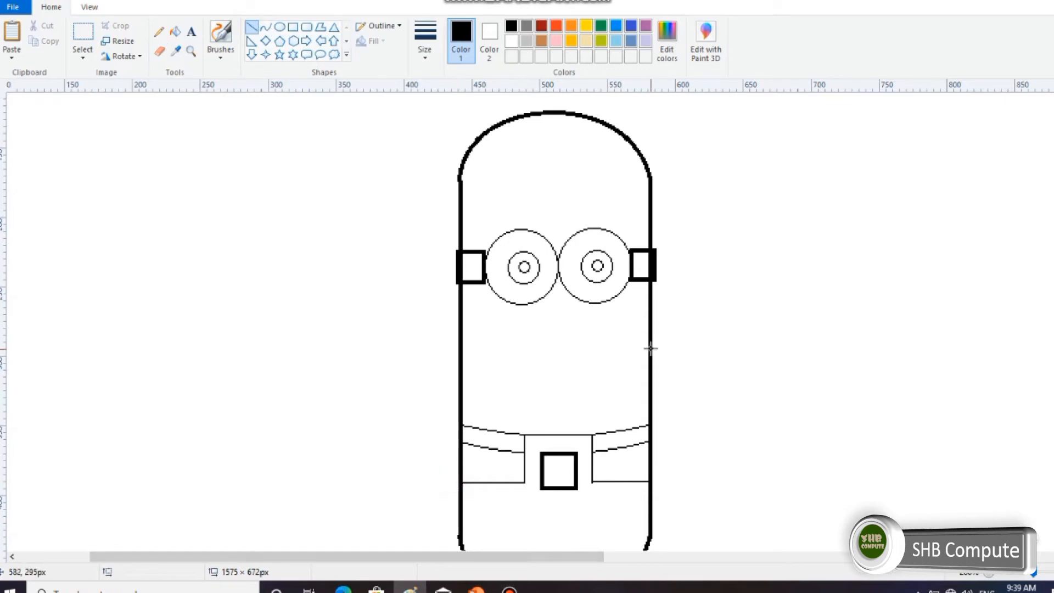
{"action": "left_click_drag", "start_coordinate": [652, 423], "coordinate": [681, 296]}
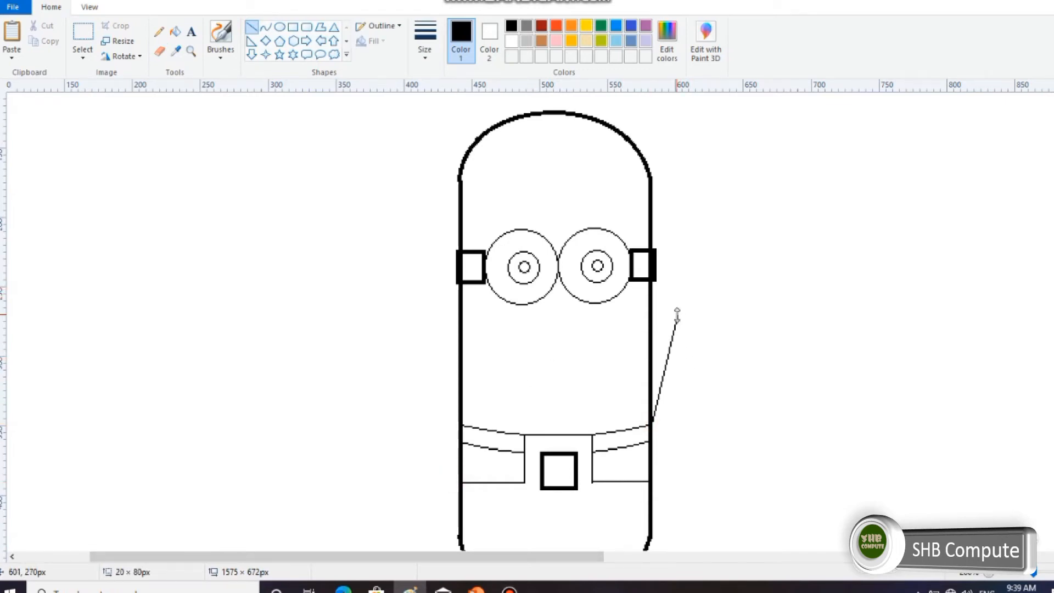
{"action": "left_click", "coordinate": [428, 52]}
{"action": "left_click", "coordinate": [445, 118]}
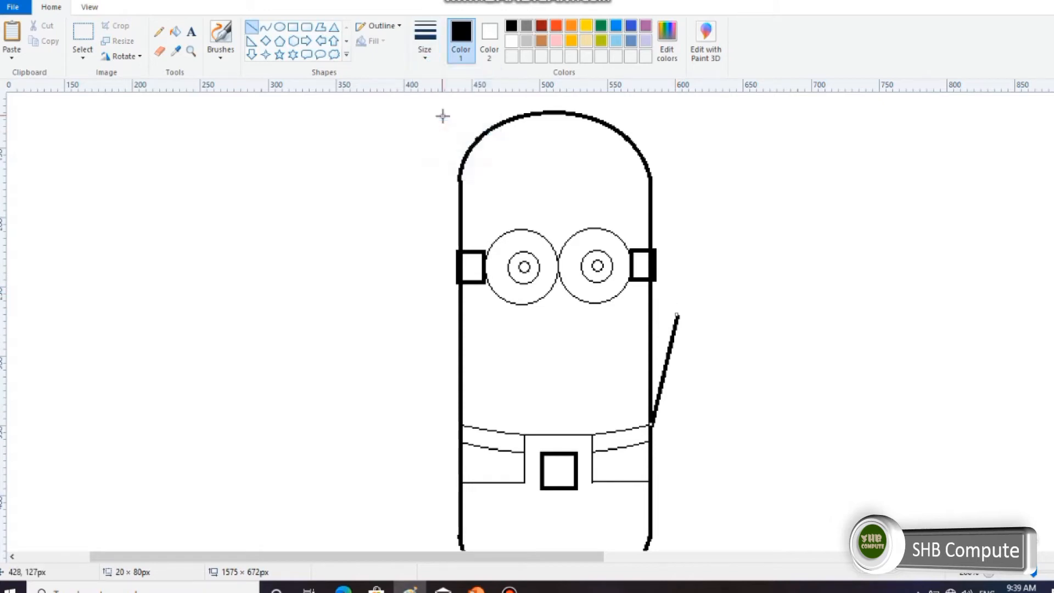
{"action": "left_click_drag", "start_coordinate": [653, 468], "coordinate": [690, 323]}
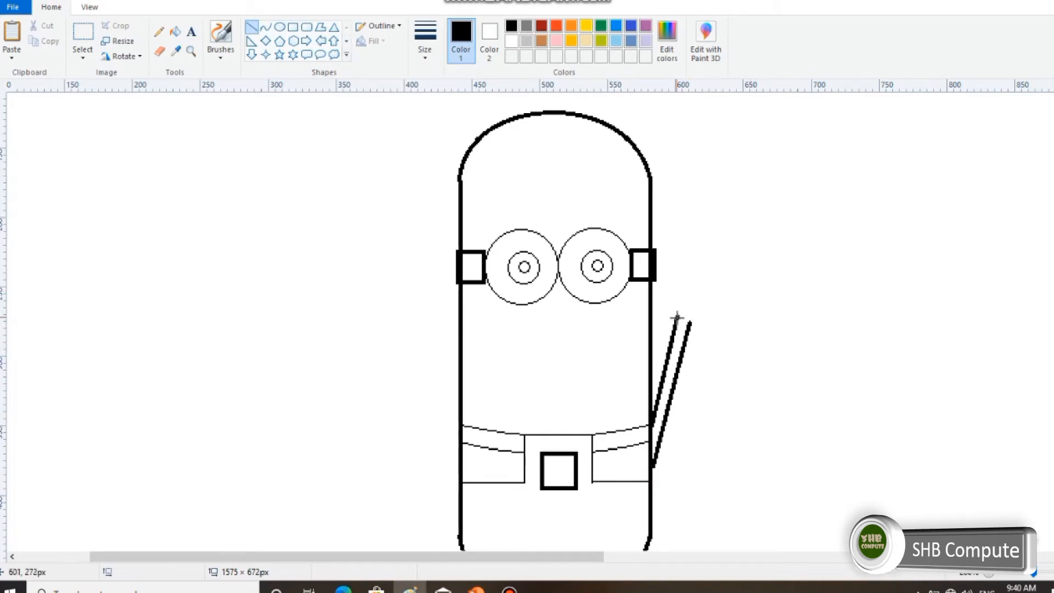
{"action": "left_click_drag", "start_coordinate": [674, 310], "coordinate": [698, 325]}
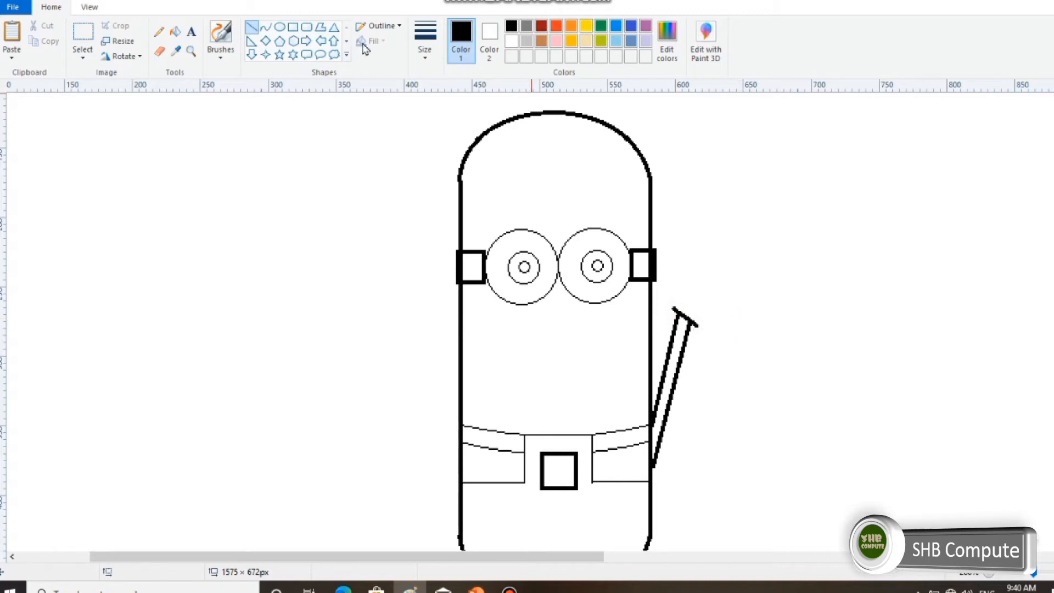
Draw an upright ellipse about 14 × 28 px on blank canvas left of the figure and paste two copies beside it as fingers.
{"action": "left_click", "coordinate": [279, 27]}
{"action": "left_click_drag", "start_coordinate": [270, 157], "coordinate": [289, 196]}
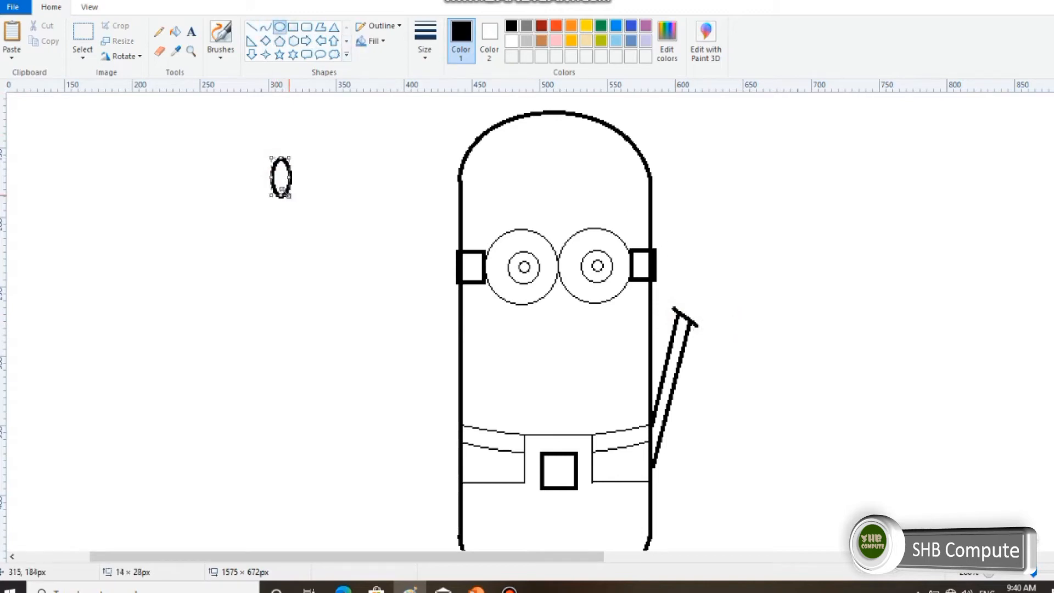
{"action": "left_click", "coordinate": [82, 33]}
{"action": "left_click_drag", "start_coordinate": [244, 149], "coordinate": [319, 205]}
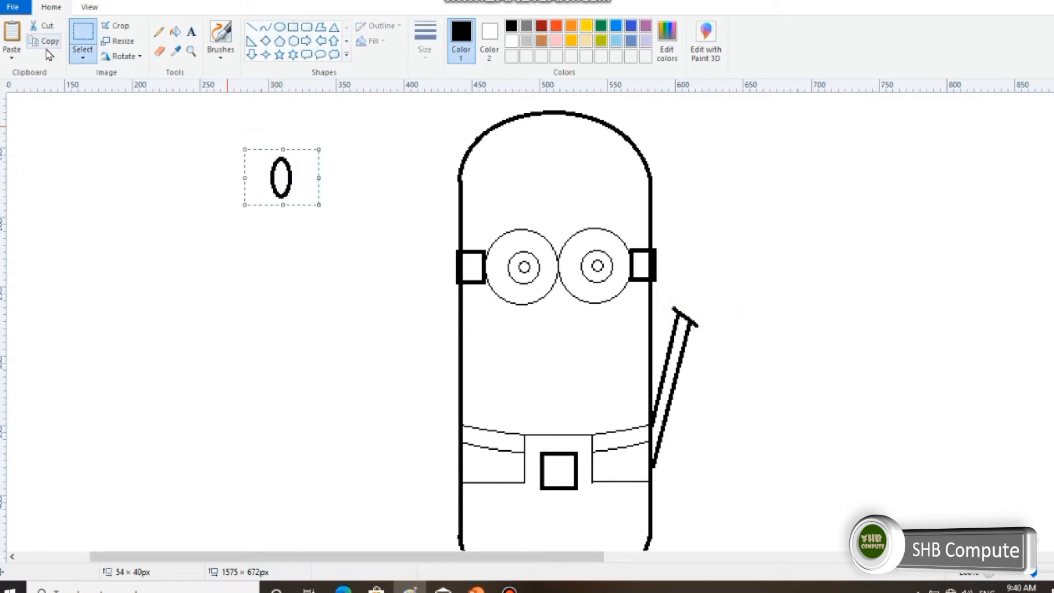
{"action": "left_click", "coordinate": [77, 96]}
{"action": "left_click_drag", "start_coordinate": [235, 152], "coordinate": [317, 204]}
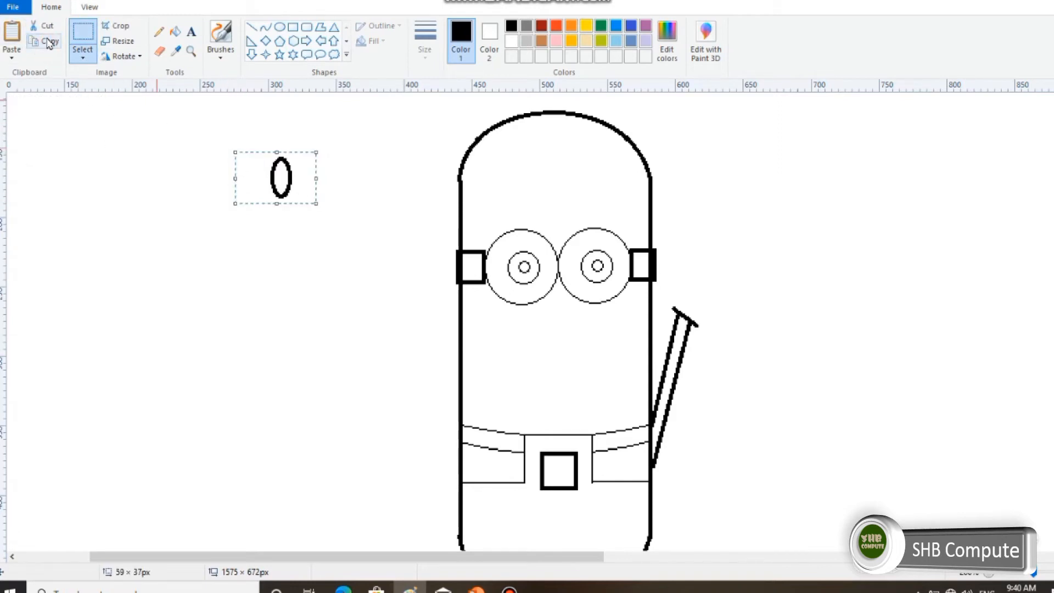
{"action": "left_click", "coordinate": [49, 42]}
{"action": "left_click", "coordinate": [11, 32]}
{"action": "left_click_drag", "start_coordinate": [57, 109], "coordinate": [304, 157]}
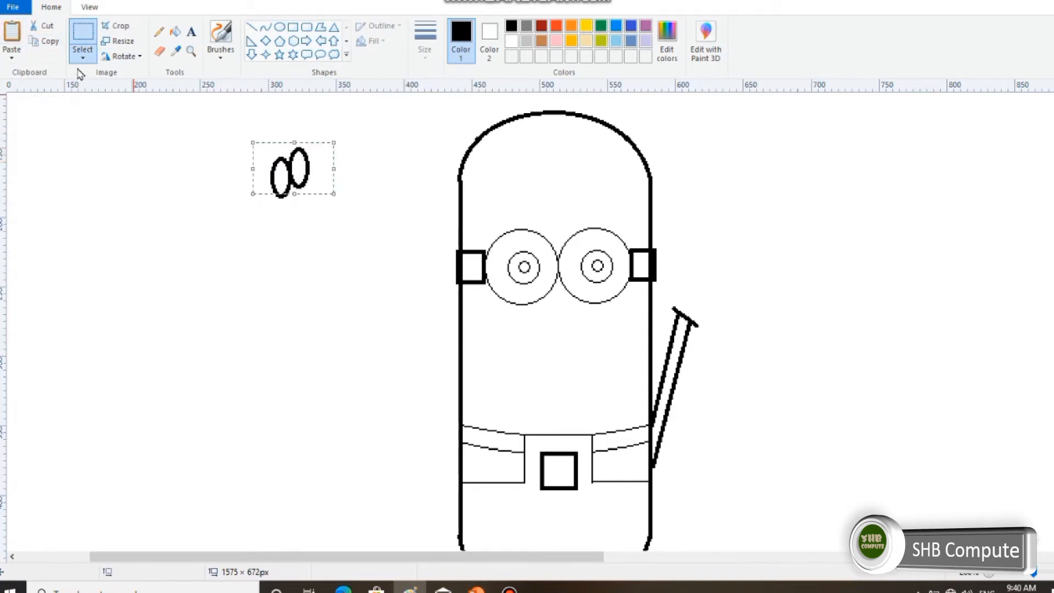
{"action": "left_click", "coordinate": [11, 32]}
{"action": "left_click_drag", "start_coordinate": [52, 117], "coordinate": [317, 177]}
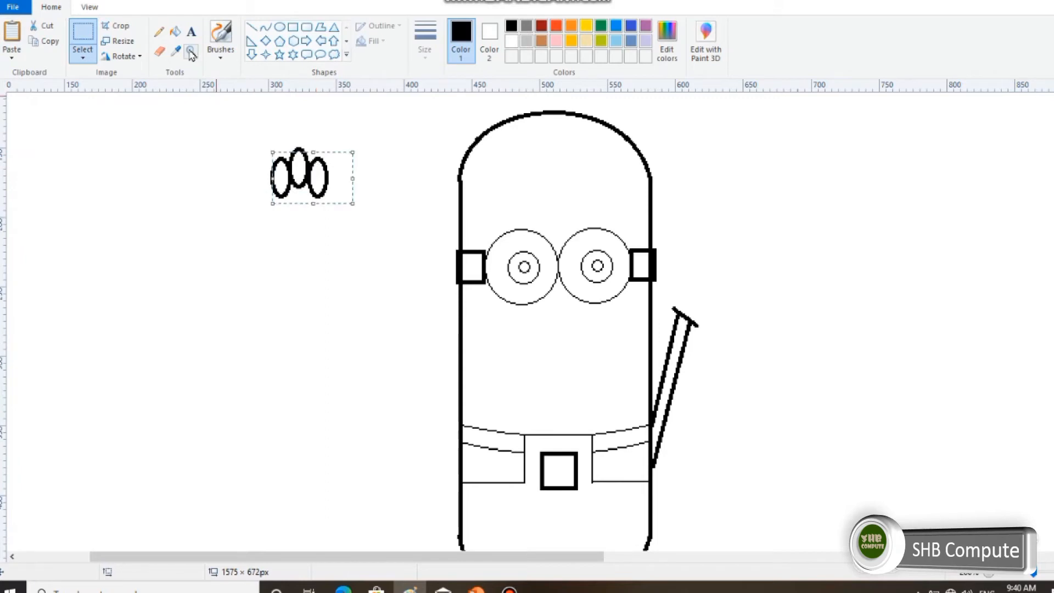
Cut away the lower halves of the three finger ellipses, leaving only their rounded tips.
{"action": "left_click", "coordinate": [82, 57]}
{"action": "left_click", "coordinate": [96, 86]}
{"action": "left_click_drag", "start_coordinate": [251, 181], "coordinate": [336, 214]}
{"action": "left_click", "coordinate": [39, 28]}
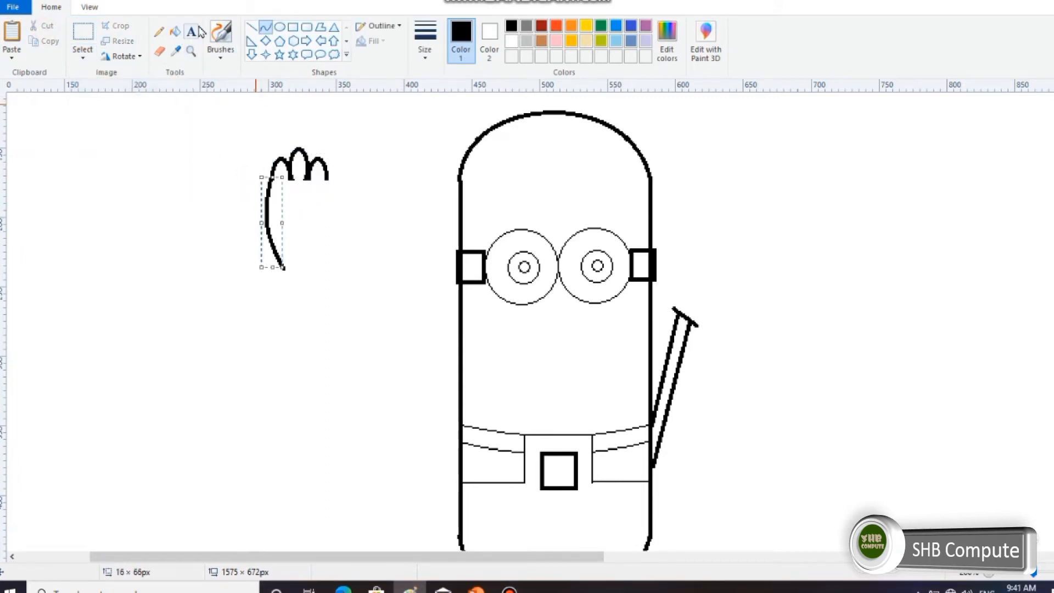
{"action": "key", "text": "ctrl+z"}
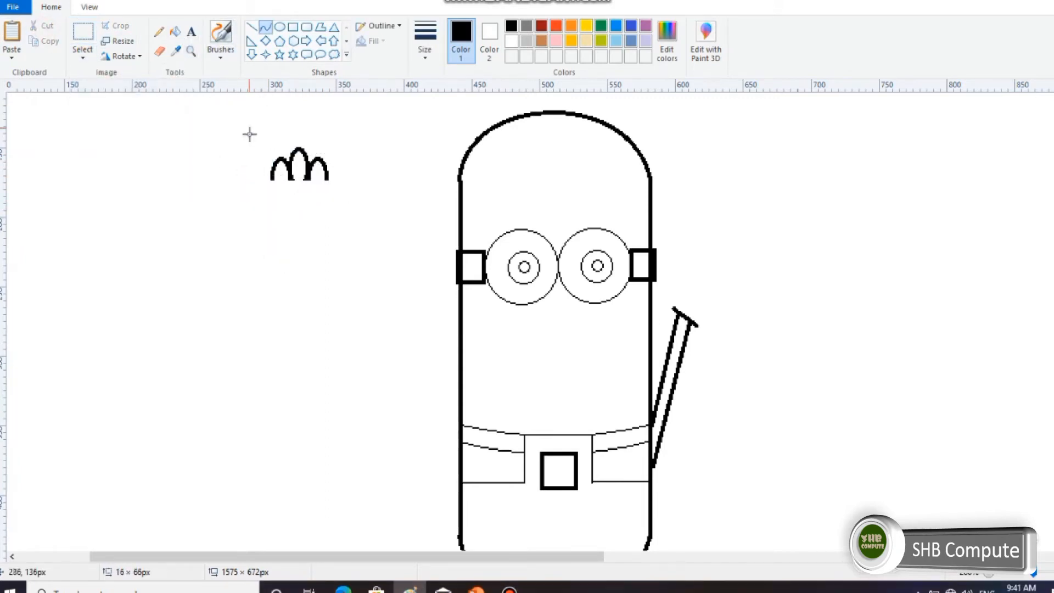
Draw the palm's two sides as curves about 55 px tall, tapering down from the outer fingers towards the wrist.
{"action": "left_click_drag", "start_coordinate": [272, 179], "coordinate": [291, 256]}
{"action": "left_click_drag", "start_coordinate": [276, 218], "coordinate": [272, 210]}
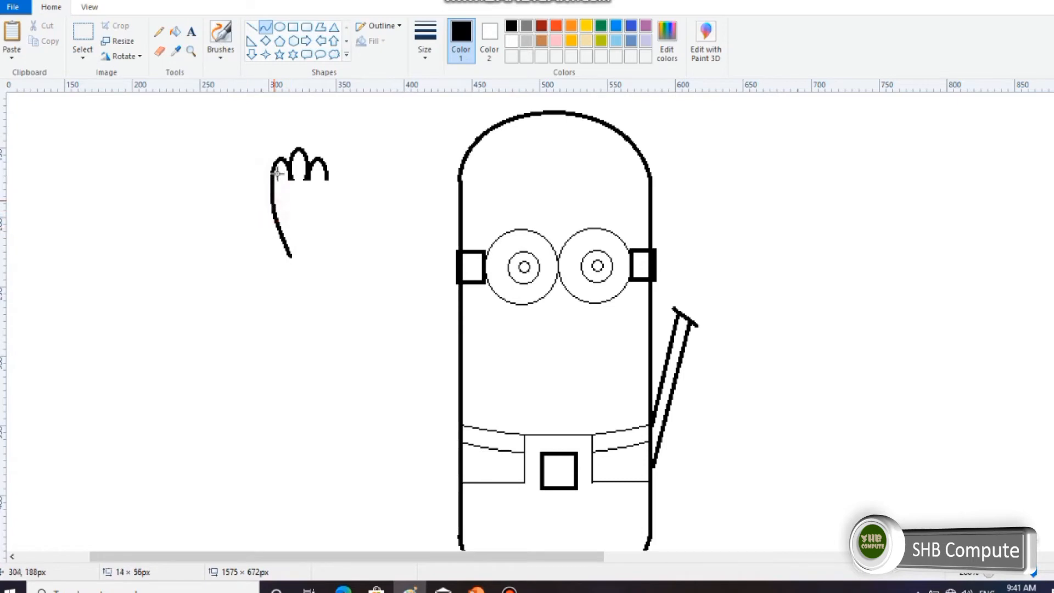
{"action": "left_click", "coordinate": [267, 27]}
{"action": "left_click", "coordinate": [252, 27]}
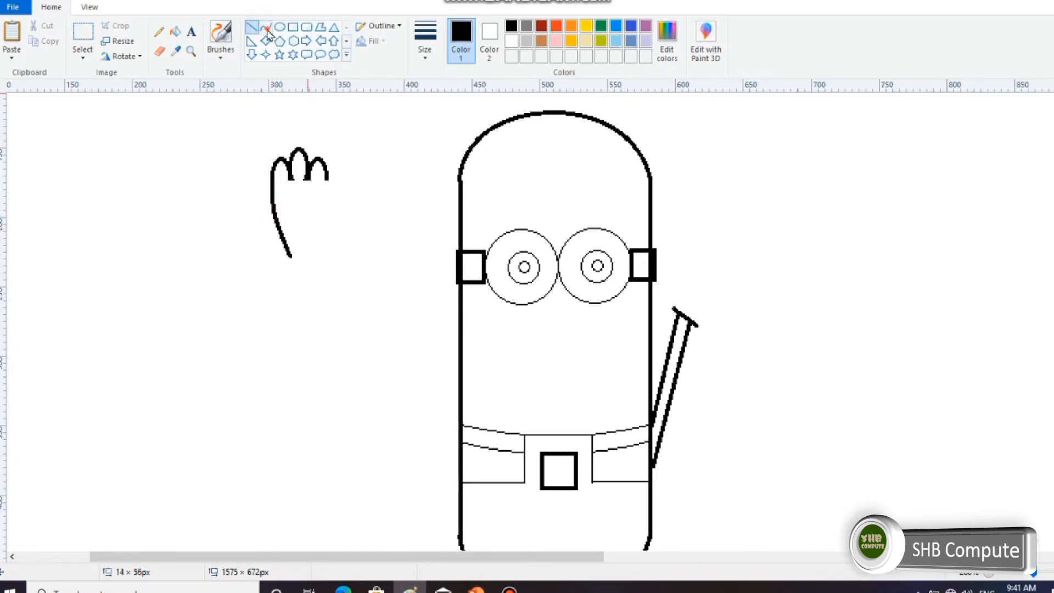
{"action": "left_click", "coordinate": [265, 27]}
{"action": "mouse_move", "coordinate": [328, 175]}
{"action": "left_mouse_down"}
{"action": "mouse_move", "coordinate": [309, 253]}
{"action": "mouse_move", "coordinate": [316, 209]}
{"action": "mouse_move", "coordinate": [332, 213]}
{"action": "left_mouse_up"}
{"action": "left_click", "coordinate": [252, 26]}
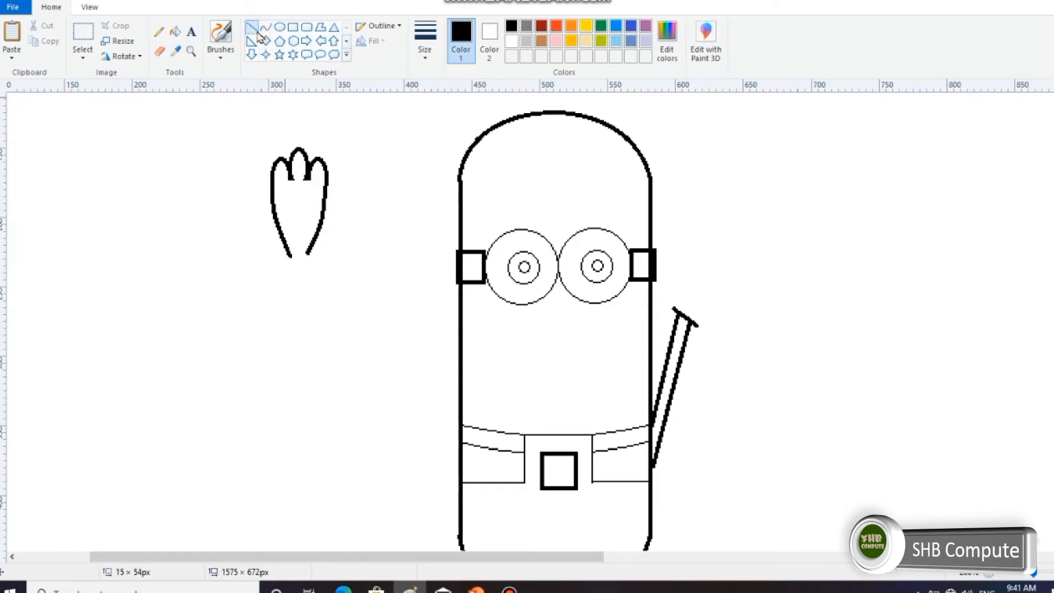
Select a strip of about 50 × 18 px over the lower ends of the palm curves and delete it.
{"action": "left_click", "coordinate": [83, 34]}
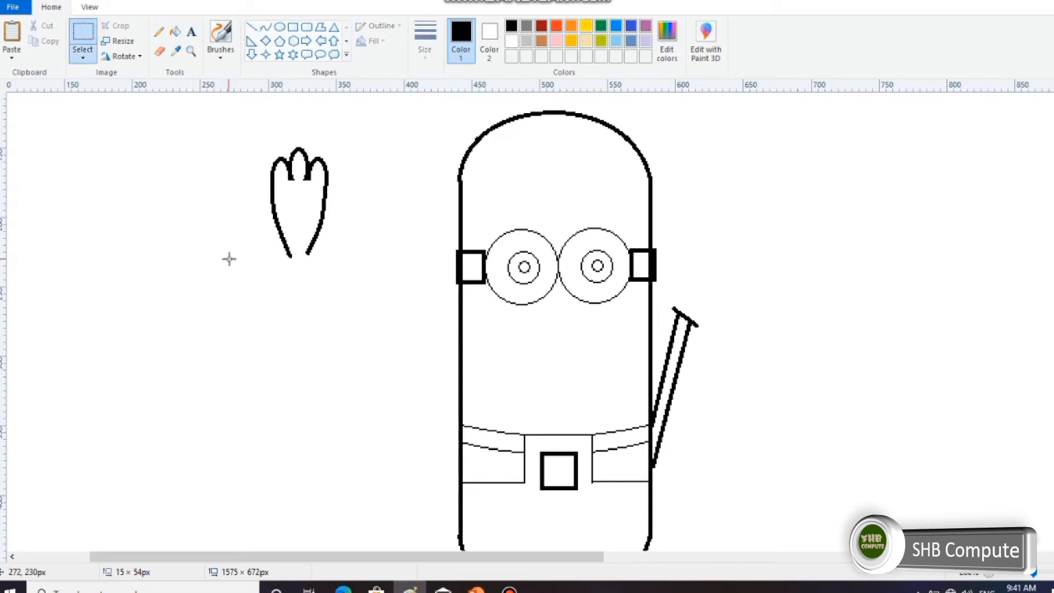
{"action": "left_click_drag", "start_coordinate": [265, 246], "coordinate": [332, 271]}
{"action": "key", "text": "Delete"}
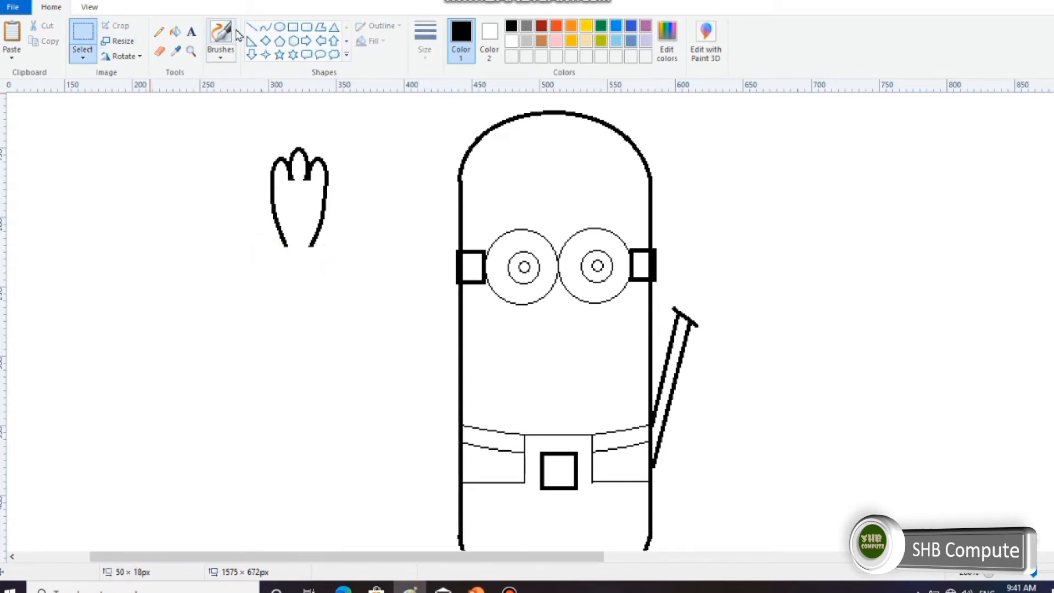
Close the hand with a flared cuff made of a horizontal base line and two short slanted lines at the wrist.
{"action": "left_click", "coordinate": [251, 27]}
{"action": "mouse_move", "coordinate": [272, 258]}
{"action": "left_mouse_down"}
{"action": "mouse_move", "coordinate": [314, 258]}
{"action": "mouse_move", "coordinate": [279, 257]}
{"action": "left_mouse_up"}
{"action": "left_click", "coordinate": [266, 27]}
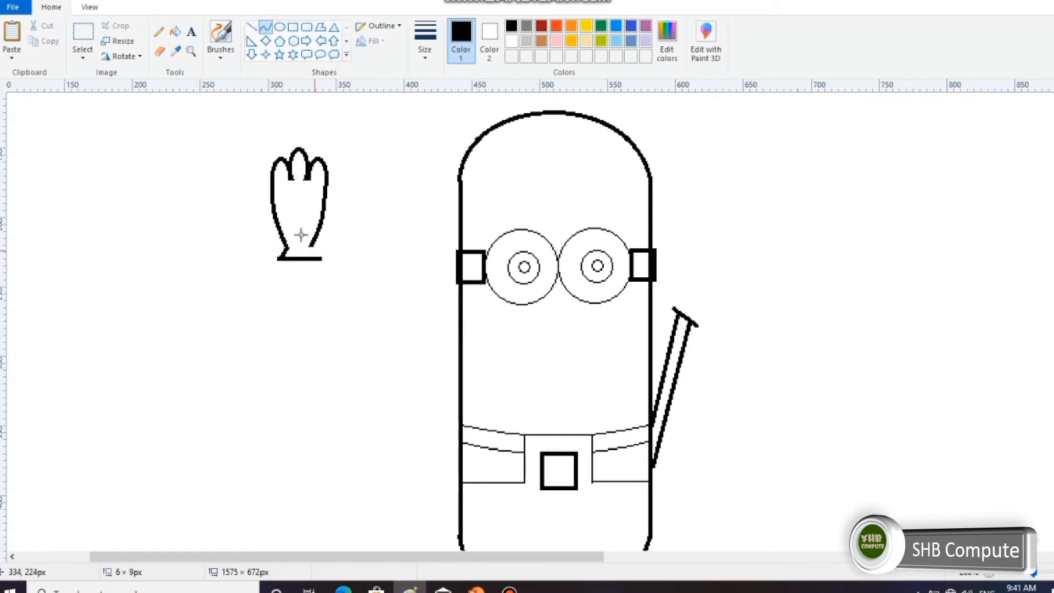
{"action": "left_click_drag", "start_coordinate": [310, 246], "coordinate": [320, 258]}
{"action": "key", "text": "ctrl+z"}
{"action": "left_click", "coordinate": [252, 27]}
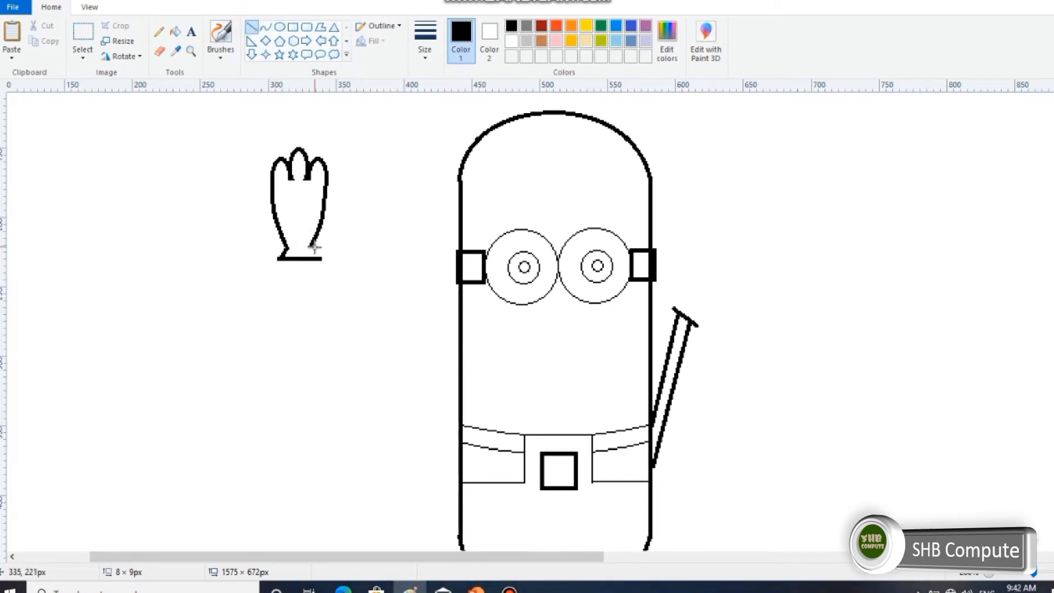
{"action": "left_click_drag", "start_coordinate": [311, 245], "coordinate": [324, 259]}
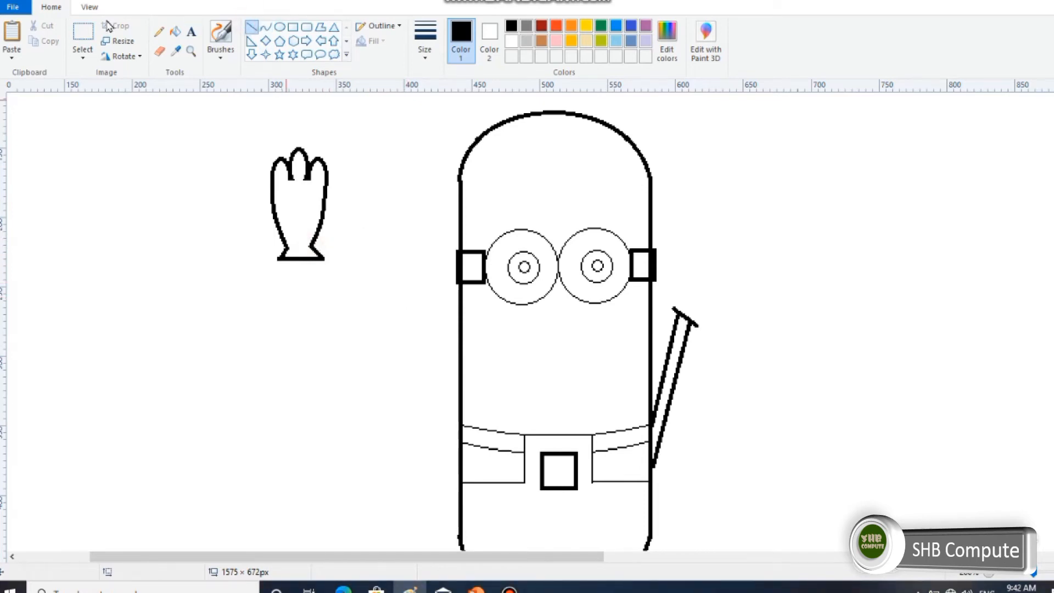
Select the finished hand and move it onto the upper end of the raised arm.
{"action": "left_click", "coordinate": [83, 42]}
{"action": "left_click_drag", "start_coordinate": [251, 134], "coordinate": [354, 255]}
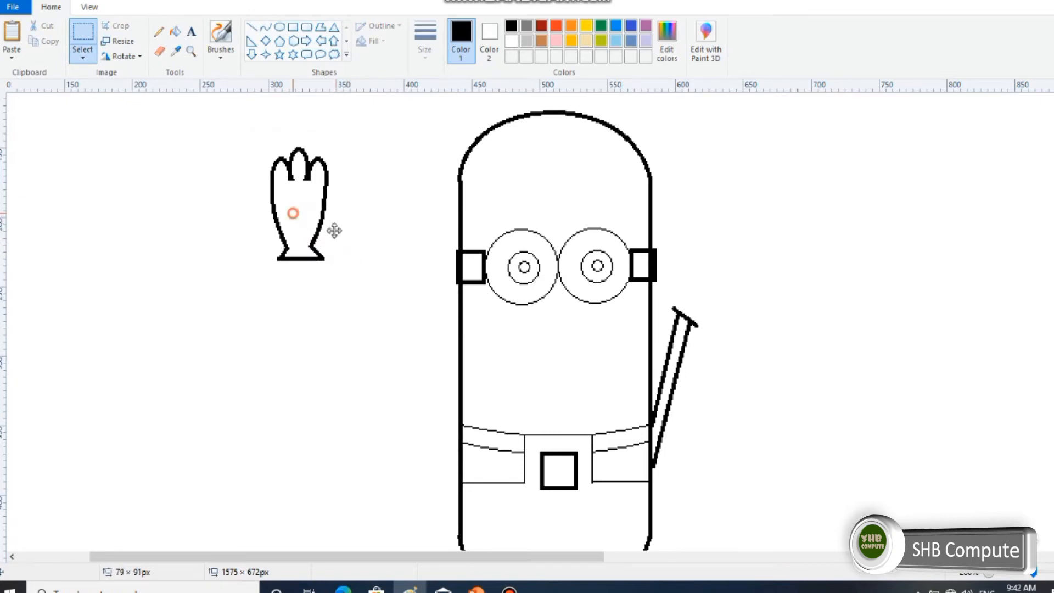
{"action": "mouse_move", "coordinate": [288, 211]}
{"action": "left_mouse_down"}
{"action": "mouse_move", "coordinate": [694, 256]}
{"action": "mouse_move", "coordinate": [684, 258]}
{"action": "left_mouse_up"}
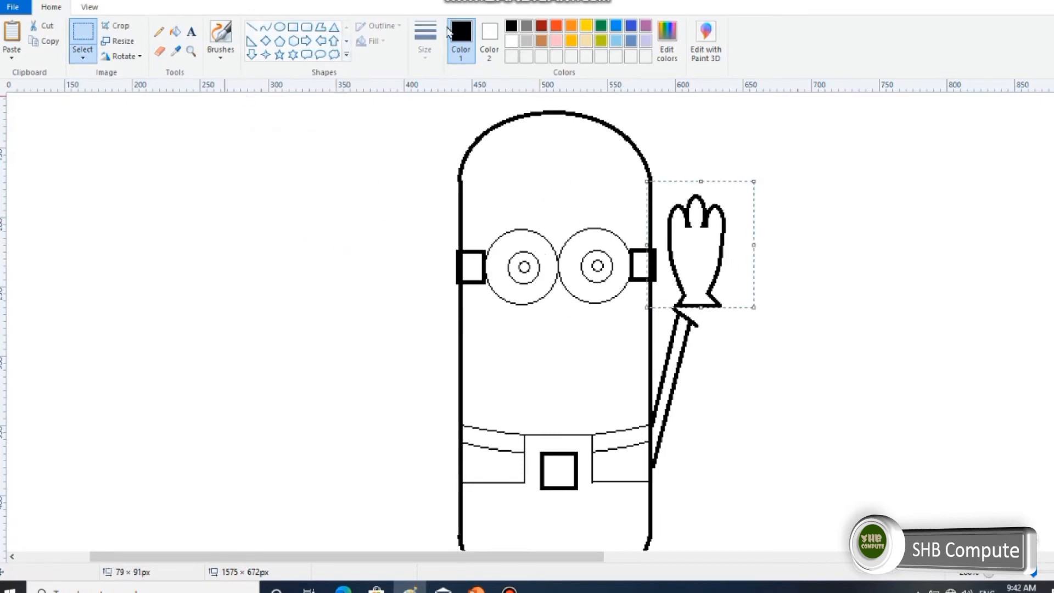
Paint short black hair strokes along the top curve of the head with a brush.
{"action": "left_click", "coordinate": [175, 31]}
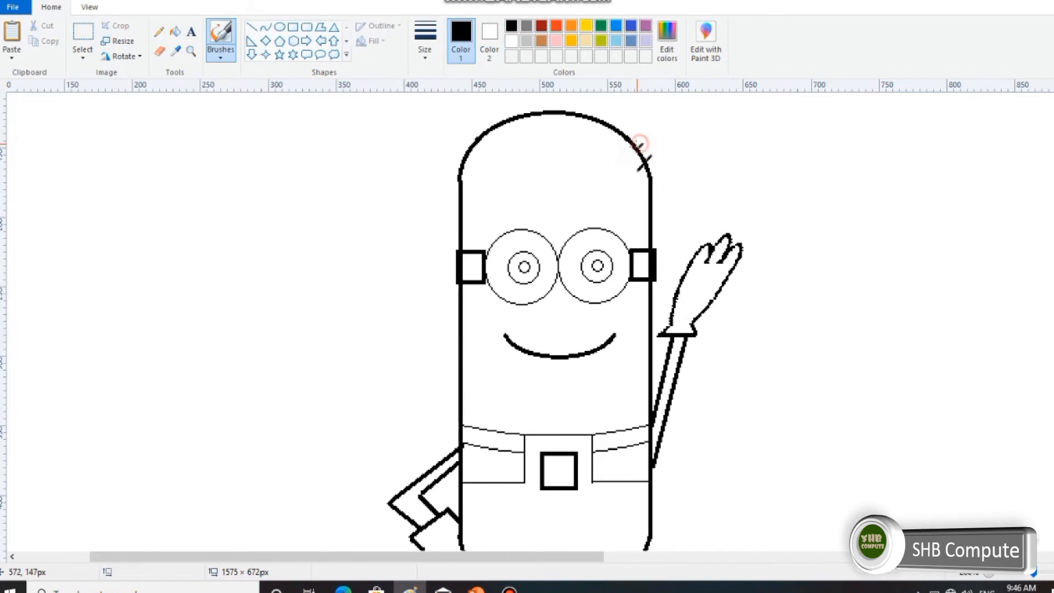
{"action": "left_click_drag", "start_coordinate": [639, 168], "coordinate": [651, 156]}
{"action": "left_click_drag", "start_coordinate": [460, 144], "coordinate": [474, 139]}
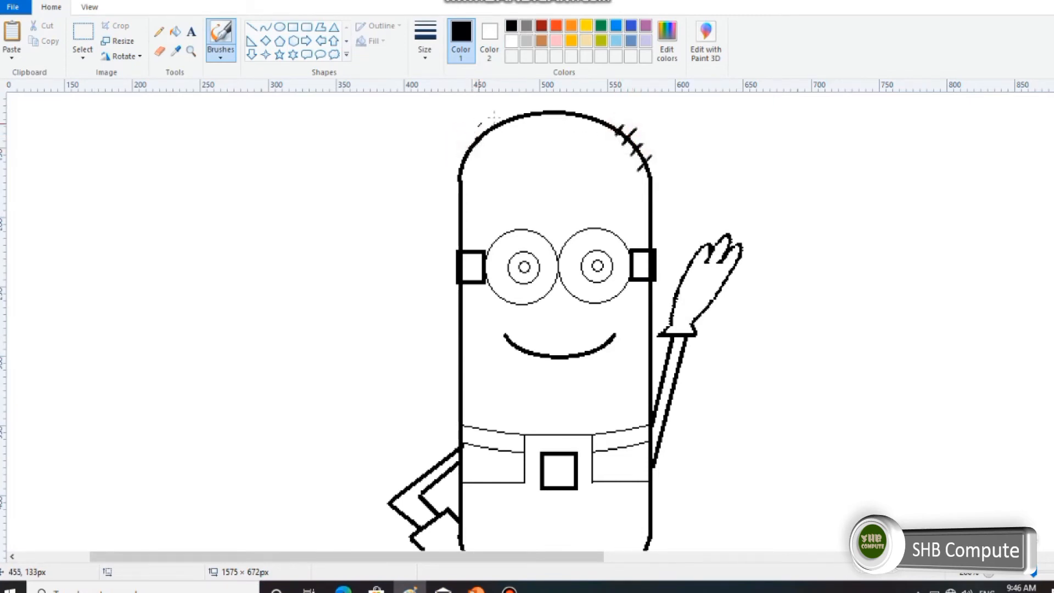
{"action": "left_click_drag", "start_coordinate": [608, 114], "coordinate": [602, 127]}
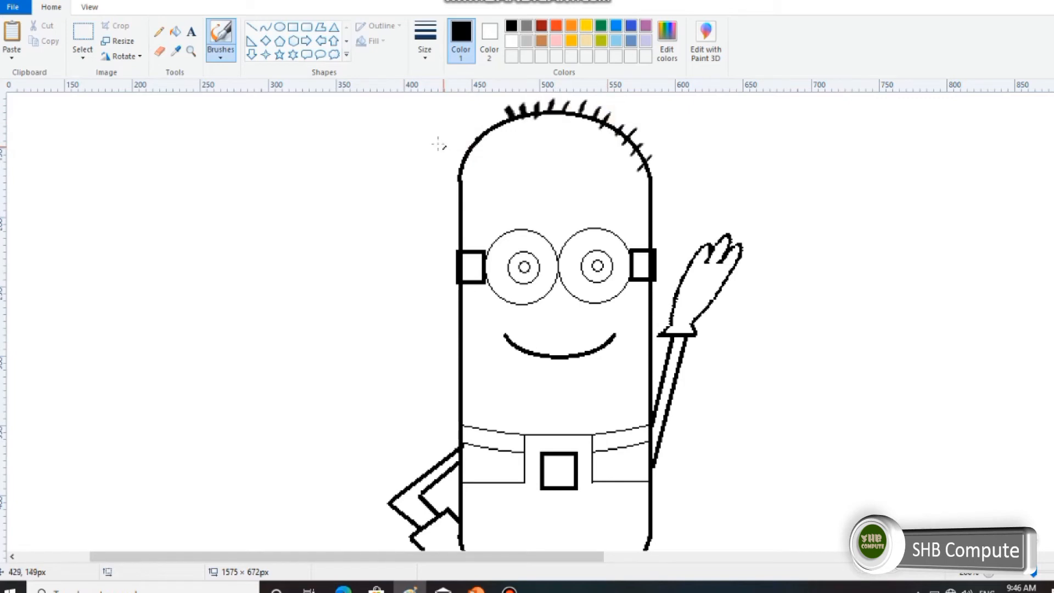
Brush short black hair strokes down the left curve of the head to complete the hairline.
{"action": "left_click", "coordinate": [220, 54]}
{"action": "left_click", "coordinate": [220, 77]}
{"action": "left_click_drag", "start_coordinate": [458, 155], "coordinate": [466, 161]}
{"action": "left_click_drag", "start_coordinate": [464, 143], "coordinate": [485, 136]}
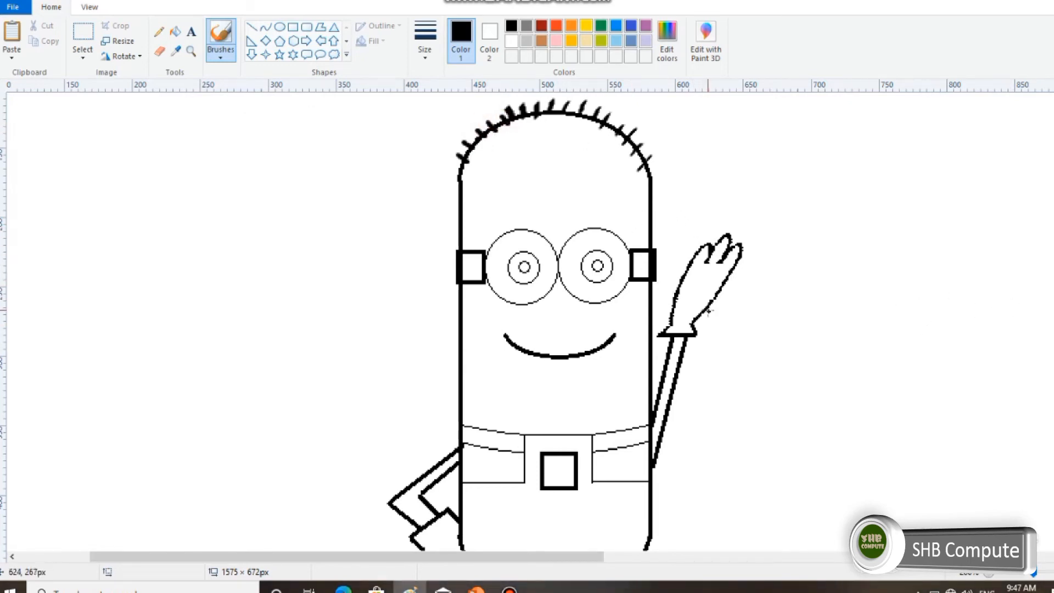
Brush a jagged black grass line from the canvas's left edge to the elbow of the Minion's bent arm.
{"action": "key", "text": "super"}
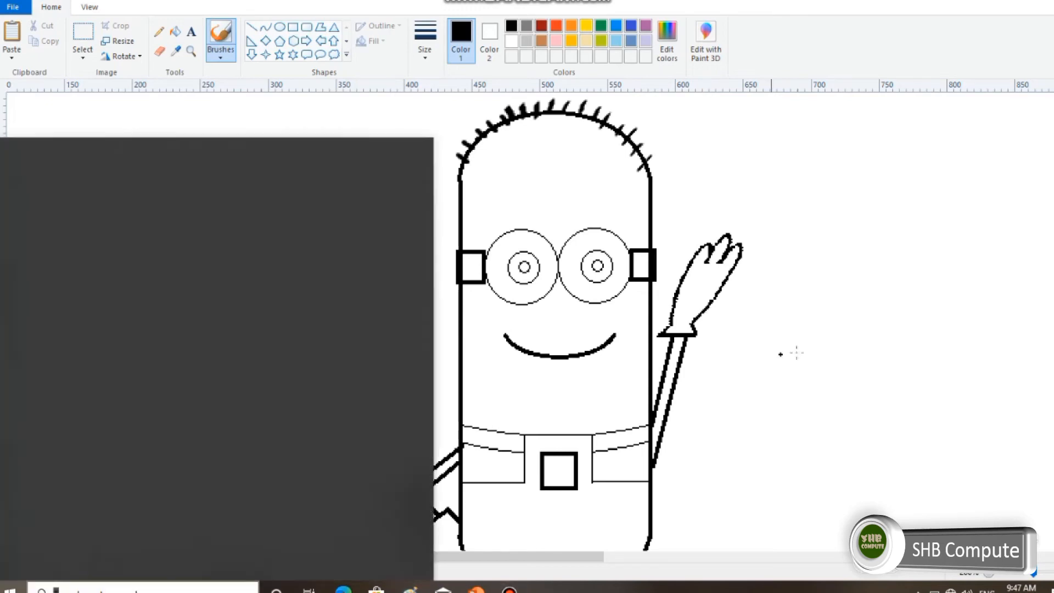
{"action": "scroll", "coordinate": [807, 328], "scroll_direction": "down", "scroll_amount": 1}
{"action": "key", "text": "Escape"}
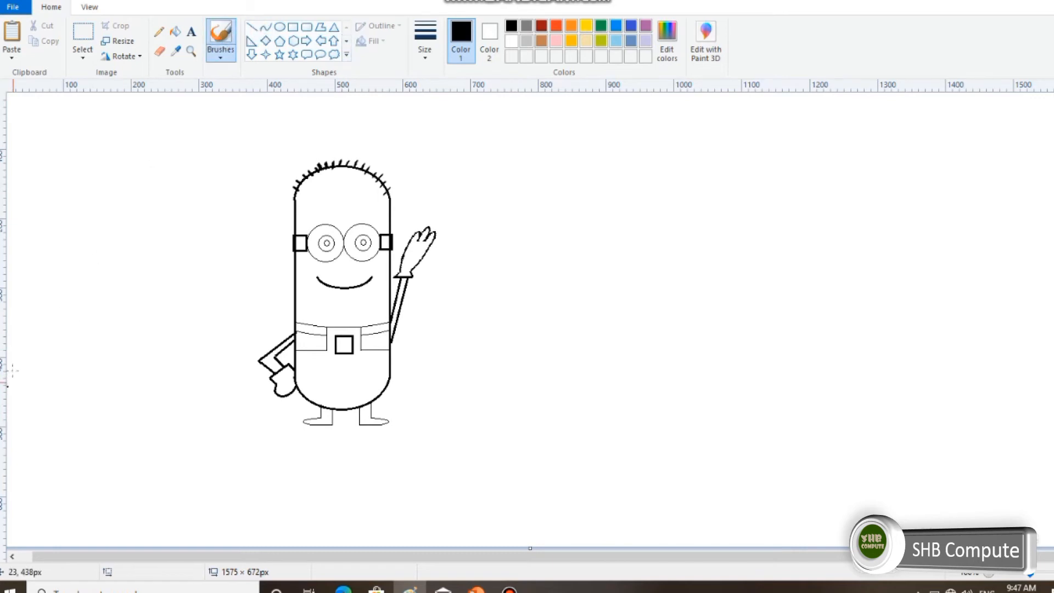
{"action": "mouse_move", "coordinate": [8, 355]}
{"action": "left_mouse_down"}
{"action": "mouse_move", "coordinate": [48, 367]}
{"action": "mouse_move", "coordinate": [71, 342]}
{"action": "left_mouse_up"}
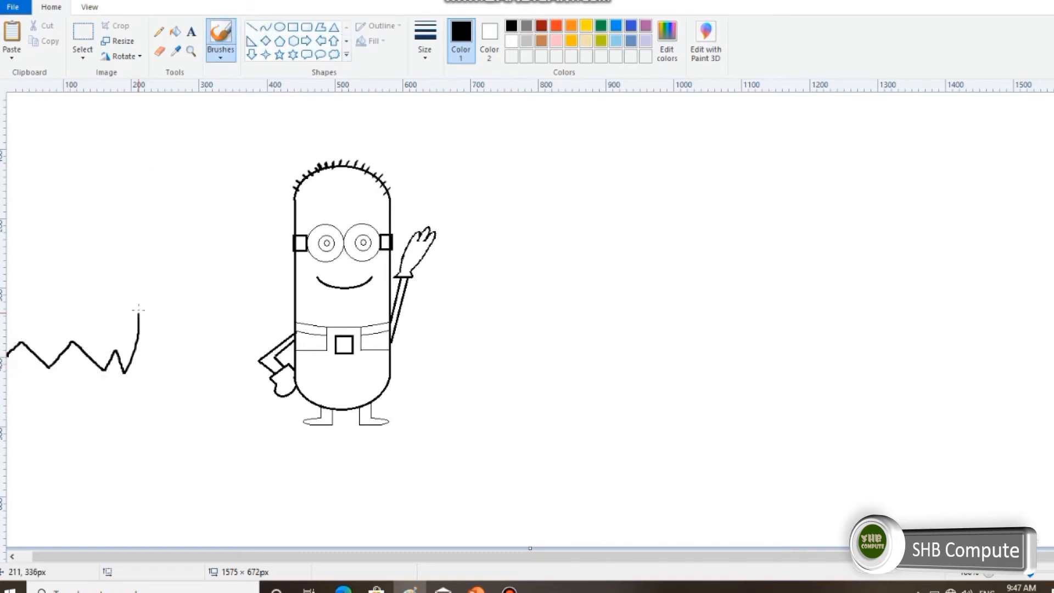
{"action": "mouse_move", "coordinate": [139, 308]}
{"action": "left_mouse_down"}
{"action": "mouse_move", "coordinate": [155, 362]}
{"action": "mouse_move", "coordinate": [181, 337]}
{"action": "left_mouse_up"}
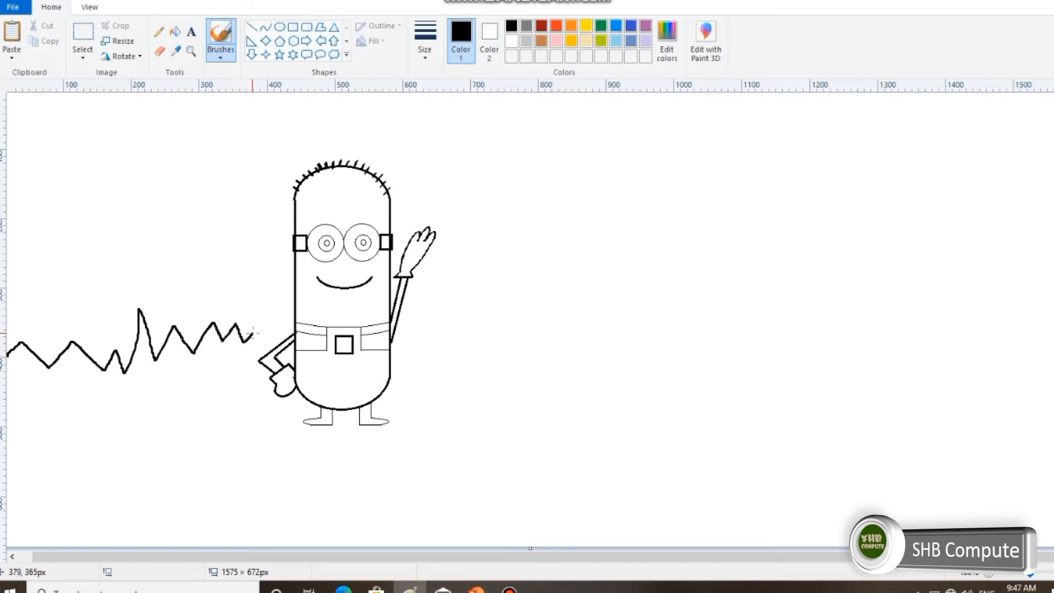
{"action": "left_click_drag", "start_coordinate": [264, 352], "coordinate": [266, 355]}
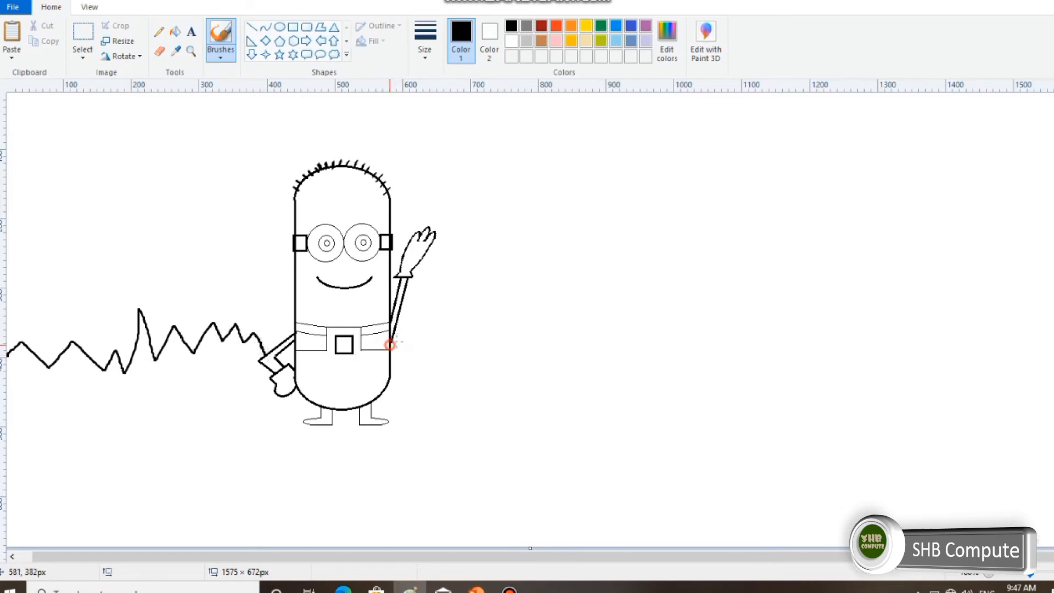
Continue the jagged grass line from the raised arm to the canvas's right edge, and paint a straight black line along the bottom edge.
{"action": "mouse_move", "coordinate": [389, 344]}
{"action": "left_mouse_down"}
{"action": "mouse_move", "coordinate": [431, 332]}
{"action": "mouse_move", "coordinate": [445, 347]}
{"action": "mouse_move", "coordinate": [456, 332]}
{"action": "mouse_move", "coordinate": [478, 346]}
{"action": "mouse_move", "coordinate": [511, 325]}
{"action": "mouse_move", "coordinate": [537, 344]}
{"action": "left_mouse_up"}
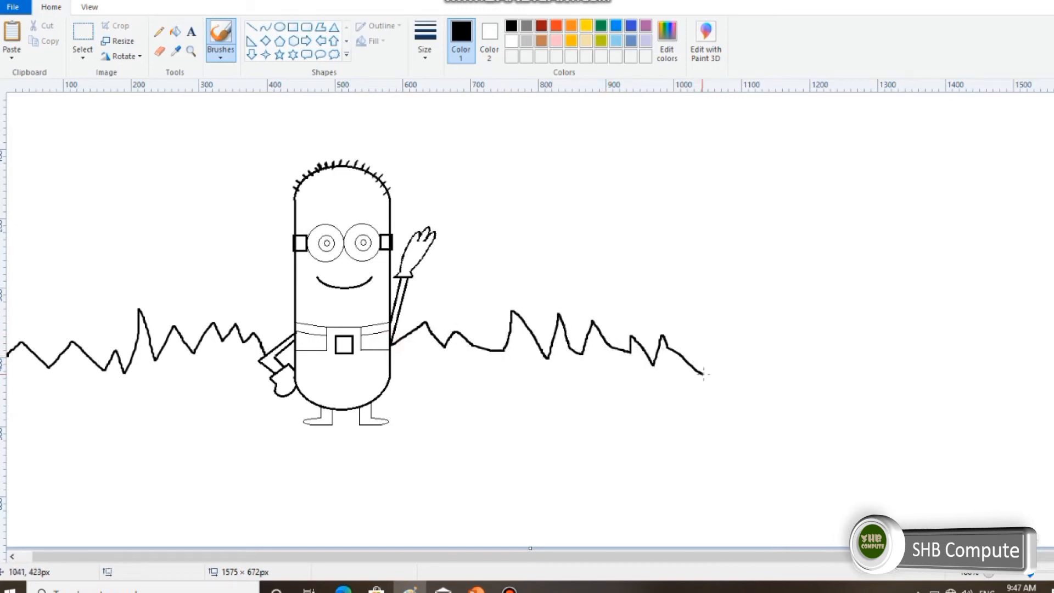
{"action": "mouse_move", "coordinate": [704, 375]}
{"action": "left_mouse_down"}
{"action": "mouse_move", "coordinate": [718, 312]}
{"action": "mouse_move", "coordinate": [756, 361]}
{"action": "left_mouse_up"}
{"action": "mouse_move", "coordinate": [832, 358]}
{"action": "left_mouse_down"}
{"action": "mouse_move", "coordinate": [856, 338]}
{"action": "mouse_move", "coordinate": [912, 363]}
{"action": "mouse_move", "coordinate": [937, 353]}
{"action": "mouse_move", "coordinate": [962, 369]}
{"action": "left_mouse_up"}
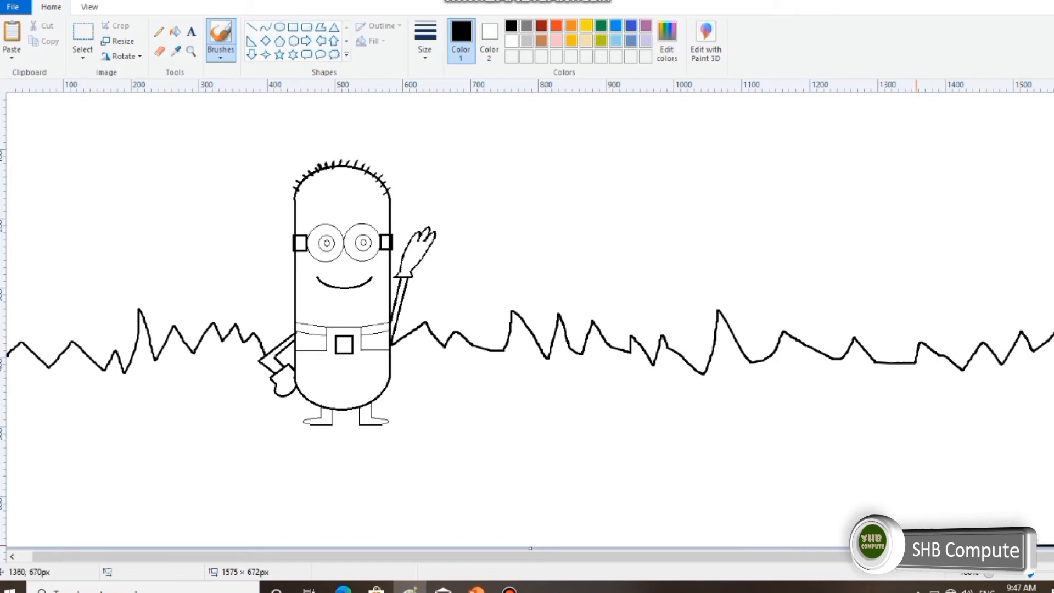
{"action": "left_click_drag", "start_coordinate": [785, 545], "coordinate": [538, 545]}
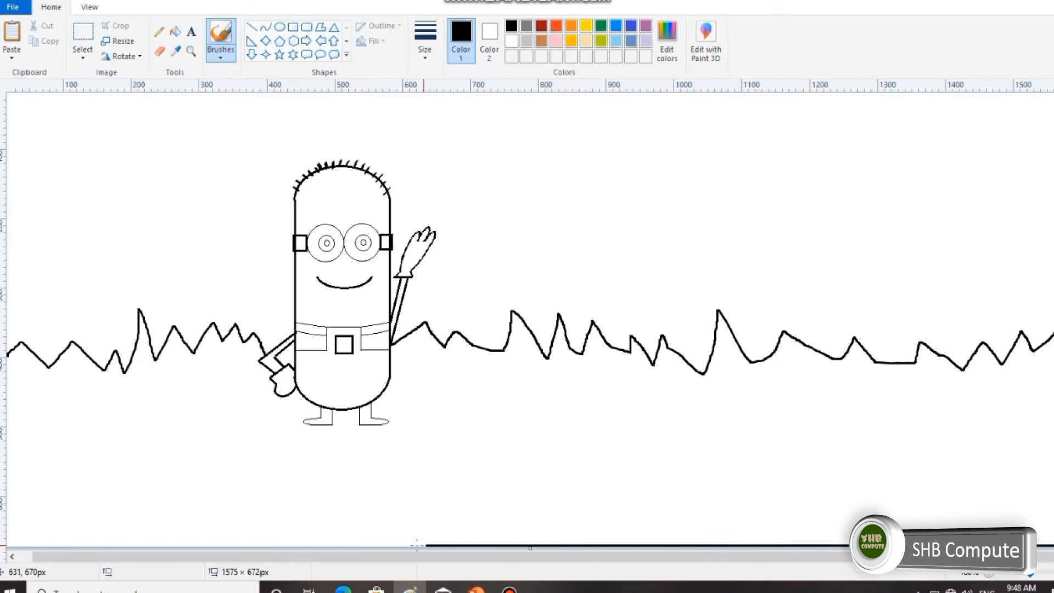
{"action": "left_click_drag", "start_coordinate": [301, 545], "coordinate": [176, 545]}
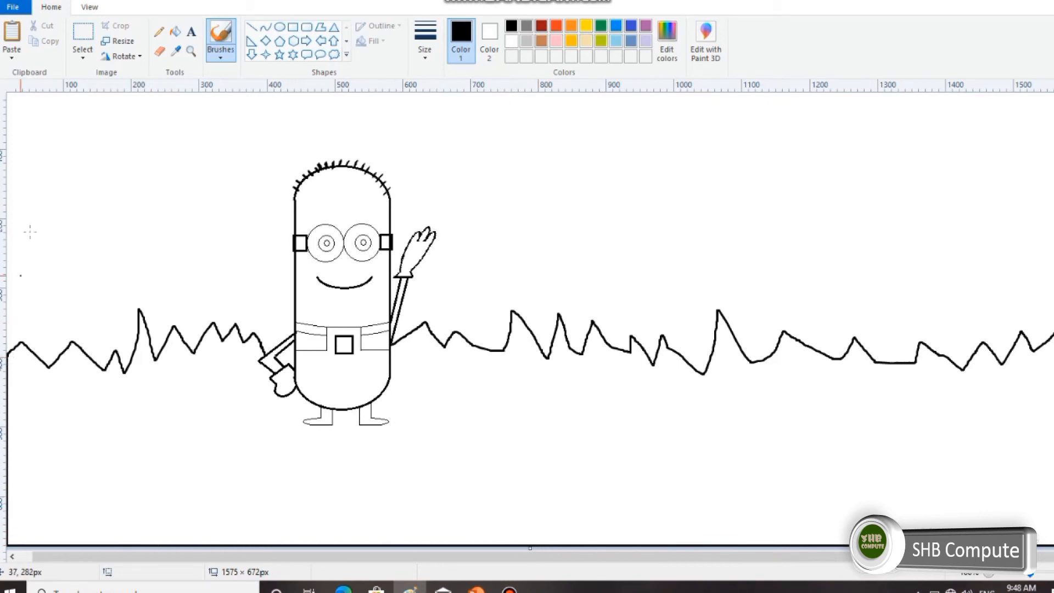
{"action": "left_click", "coordinate": [334, 54]}
{"action": "left_click_drag", "start_coordinate": [104, 130], "coordinate": [177, 208]}
{"action": "key", "text": "ctrl+z"}
Draw a yellow circle about 117 × 117 px as the sun in the upper left of the picture.
{"action": "left_click", "coordinate": [280, 27]}
{"action": "left_click_drag", "start_coordinate": [107, 122], "coordinate": [186, 203]}
{"action": "left_click", "coordinate": [586, 26]}
Draw a black cloud callout about 157 × 134 px overlapping the lower part of the sun.
{"action": "left_click", "coordinate": [334, 54]}
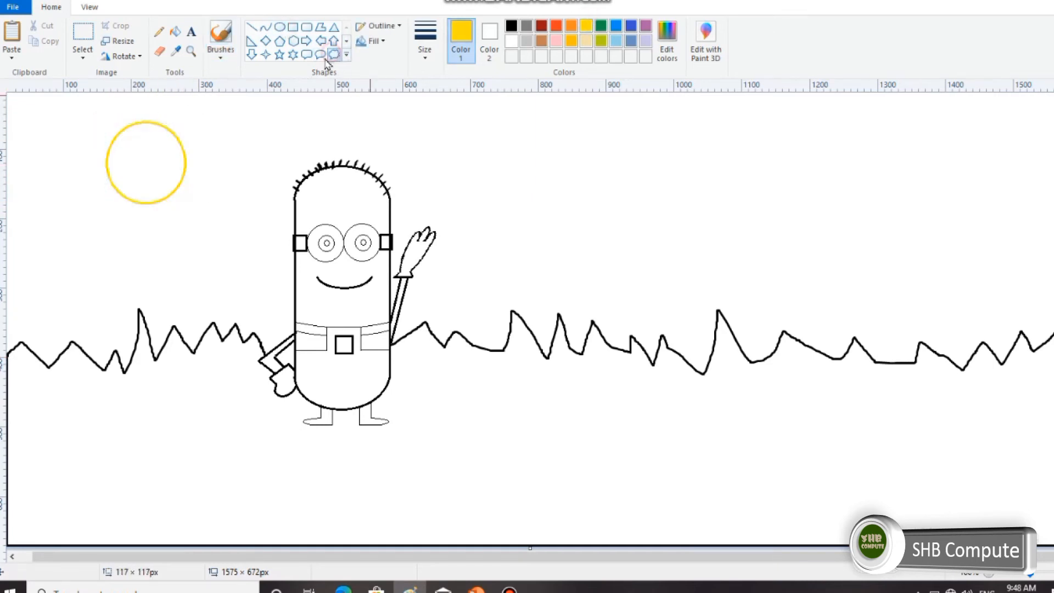
{"action": "left_click_drag", "start_coordinate": [81, 164], "coordinate": [187, 258]}
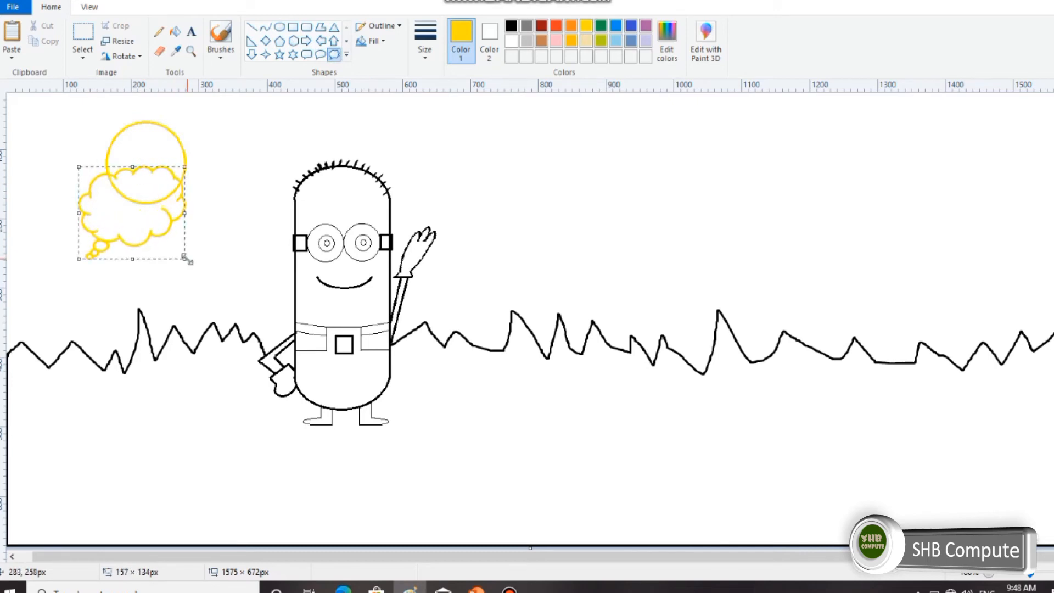
{"action": "left_click", "coordinate": [511, 28]}
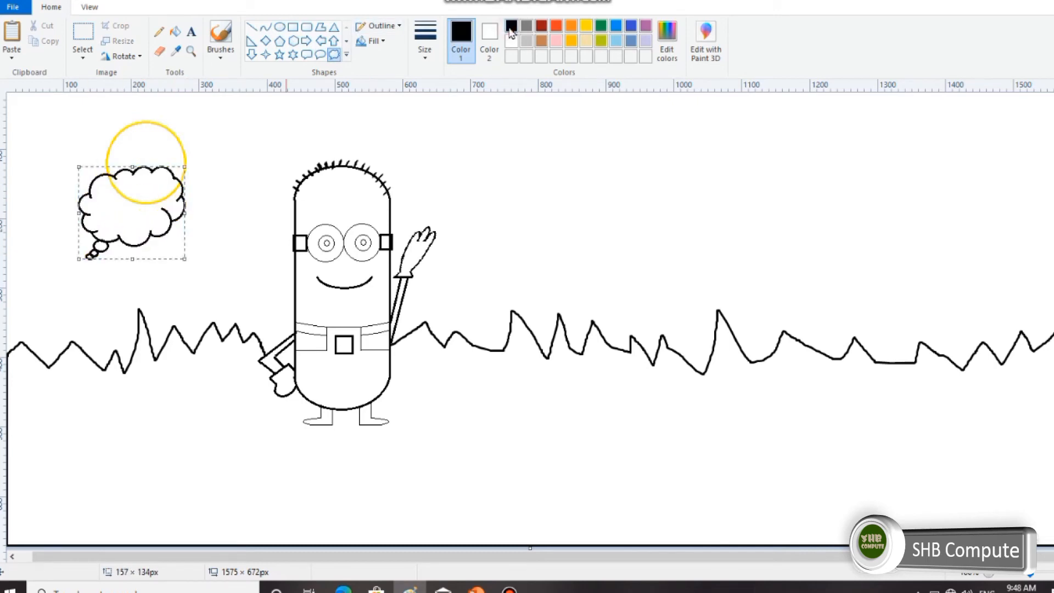
Make a free-form selection around the small tail bubbles below the cloud by the sun and delete them.
{"action": "left_click", "coordinate": [82, 55]}
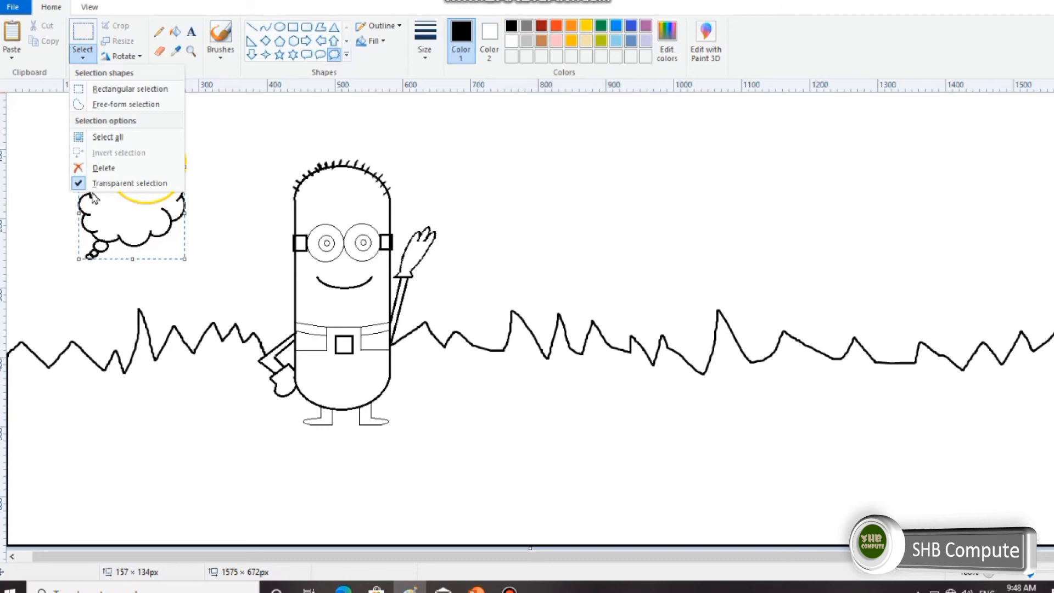
{"action": "left_click", "coordinate": [111, 104]}
{"action": "mouse_move", "coordinate": [109, 250]}
{"action": "left_mouse_down"}
{"action": "mouse_move", "coordinate": [101, 244]}
{"action": "mouse_move", "coordinate": [94, 258]}
{"action": "left_mouse_up"}
{"action": "key", "text": "Delete"}
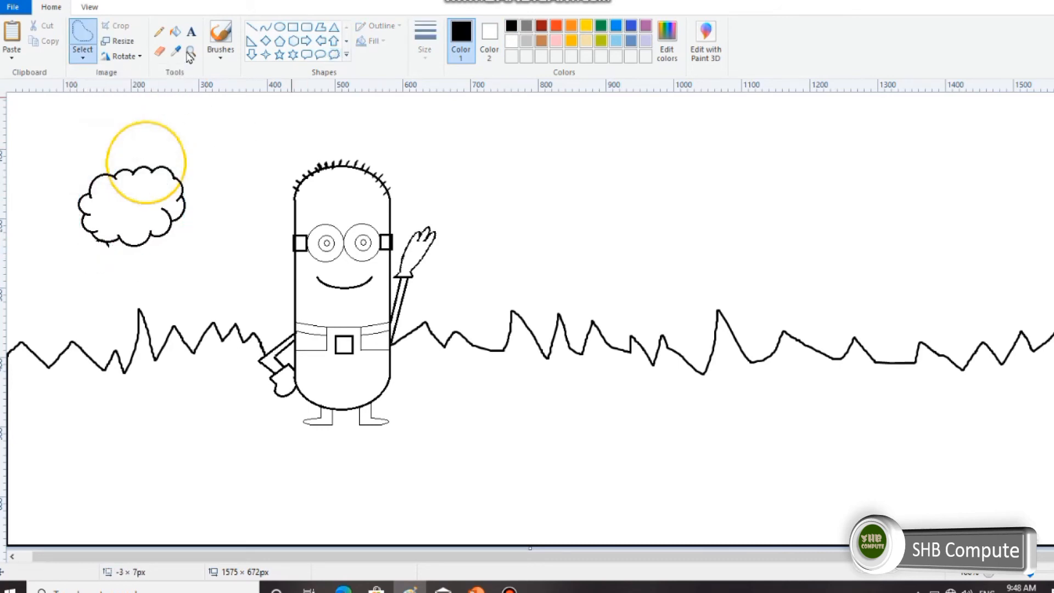
Draw a second black cloud callout in the sky well right of the Minion and delete its tail bubbles with a free-form selection.
{"action": "left_click", "coordinate": [334, 55]}
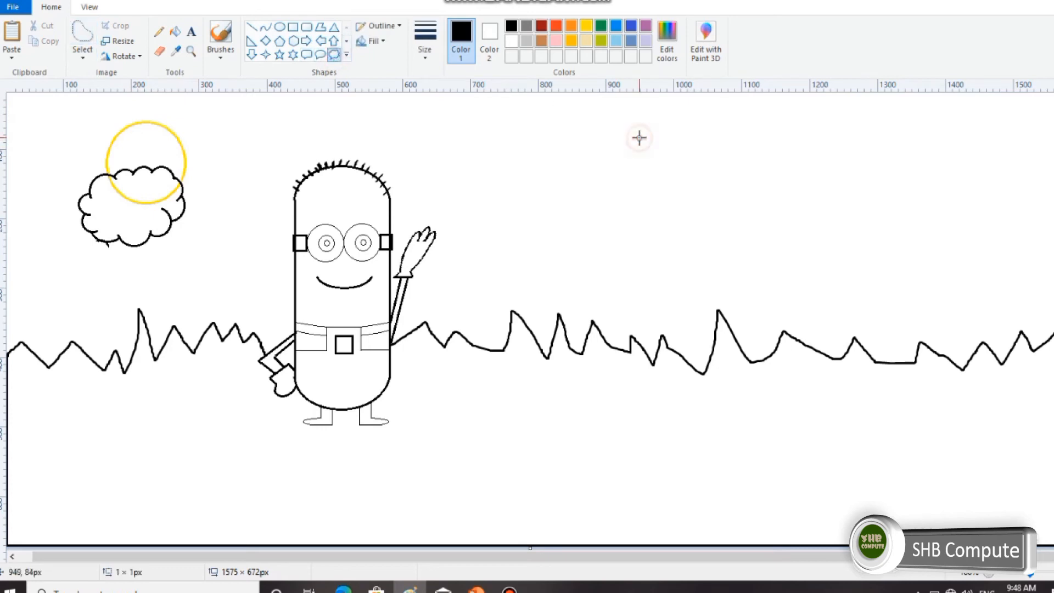
{"action": "left_click_drag", "start_coordinate": [640, 137], "coordinate": [720, 220]}
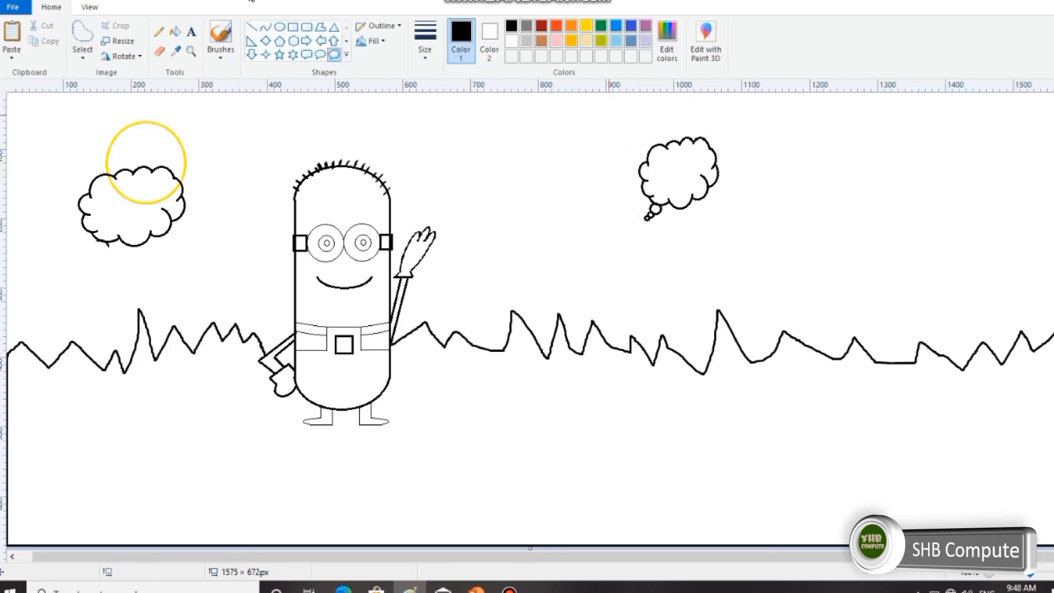
{"action": "left_click", "coordinate": [83, 53]}
{"action": "left_click", "coordinate": [113, 87]}
{"action": "left_click", "coordinate": [82, 54]}
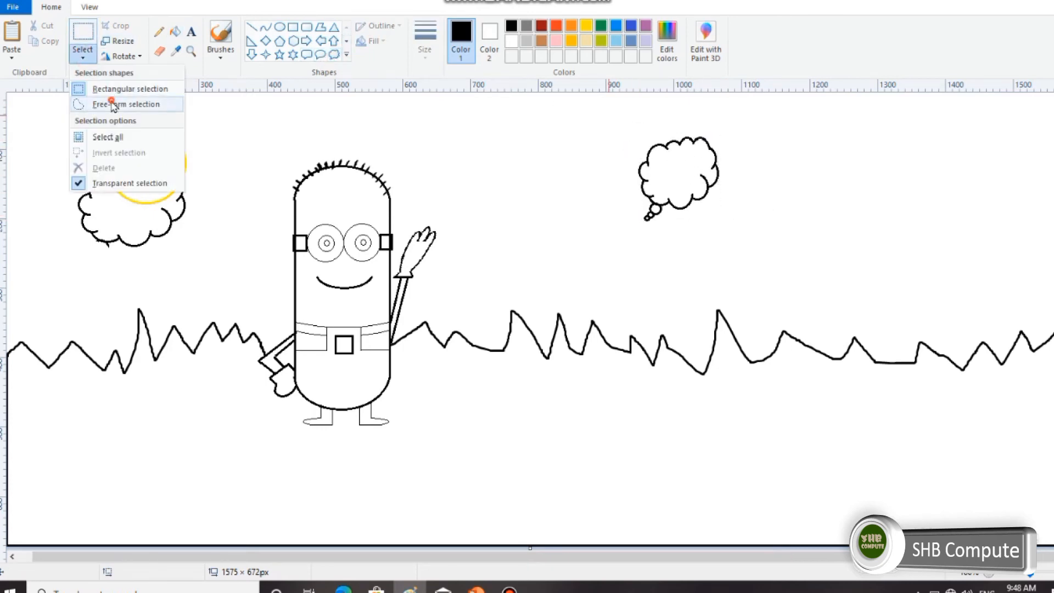
{"action": "left_click", "coordinate": [126, 105]}
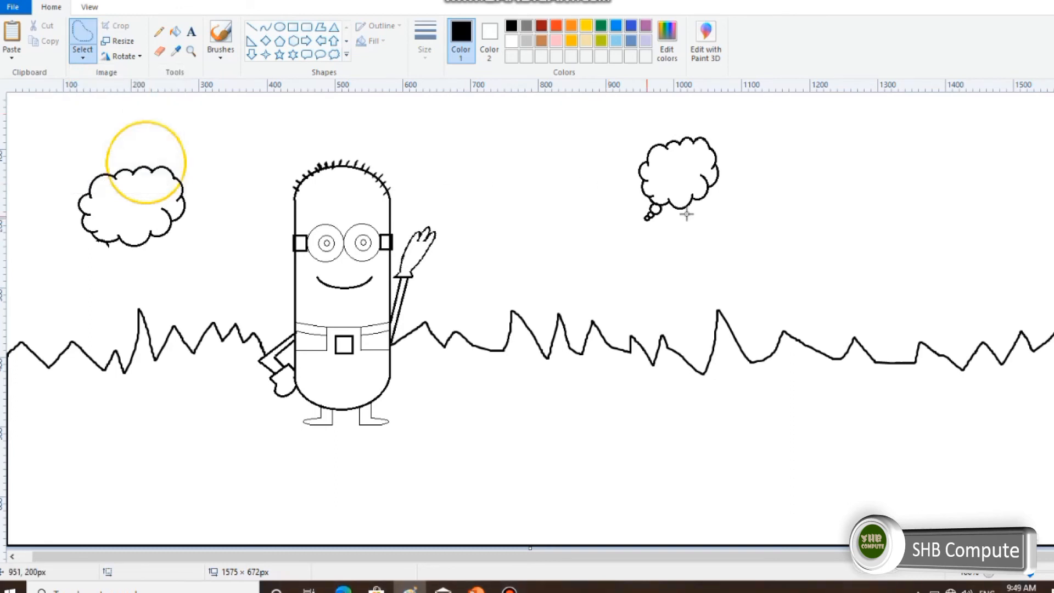
{"action": "left_click_drag", "start_coordinate": [665, 214], "coordinate": [656, 207]}
{"action": "key", "text": "Delete"}
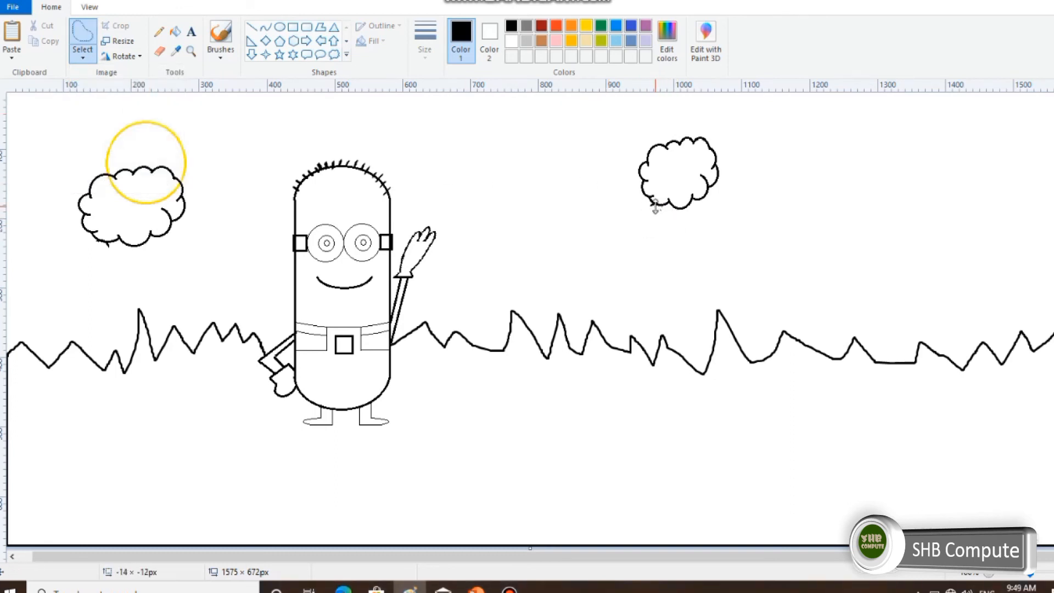
Fill the Minion's head, the body areas on both sides of the bib below the straps, and both arms with yellow.
{"action": "left_click", "coordinate": [588, 27]}
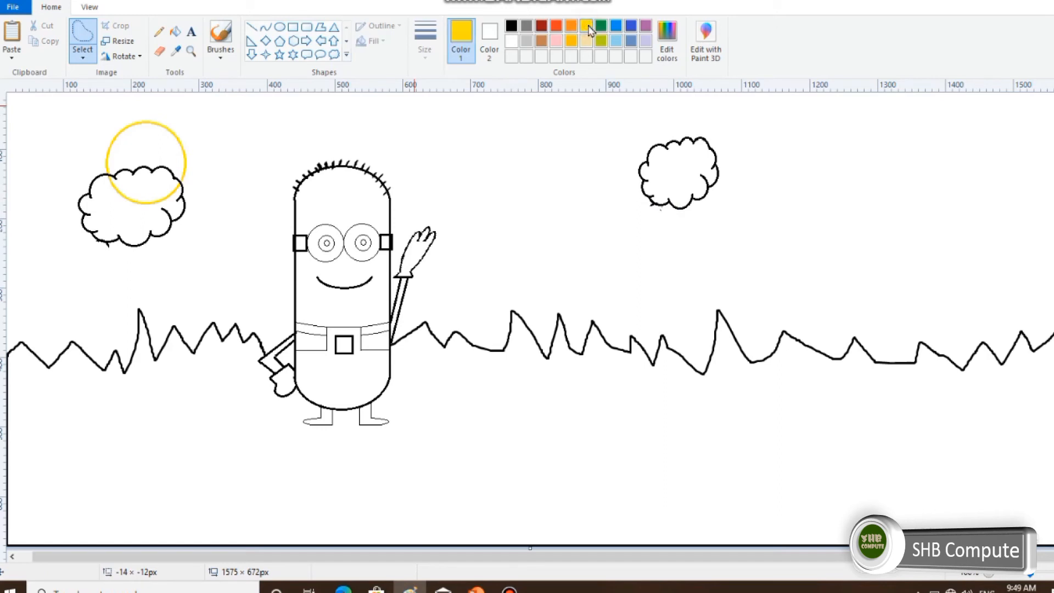
{"action": "left_click", "coordinate": [175, 31]}
{"action": "left_click", "coordinate": [342, 184]}
{"action": "left_click", "coordinate": [379, 269]}
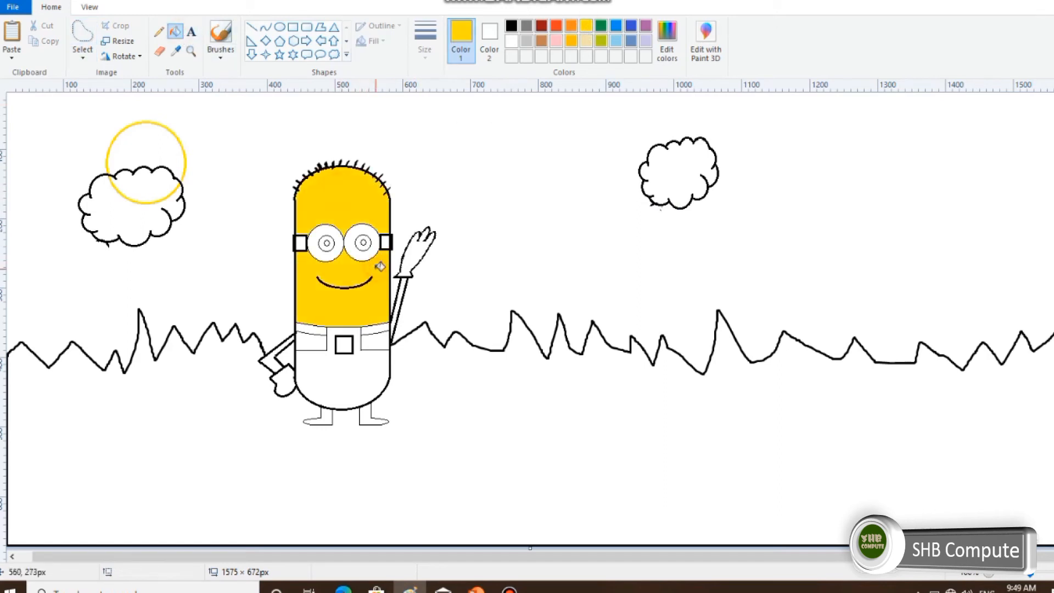
{"action": "left_click", "coordinate": [382, 337]}
{"action": "left_click", "coordinate": [322, 337]}
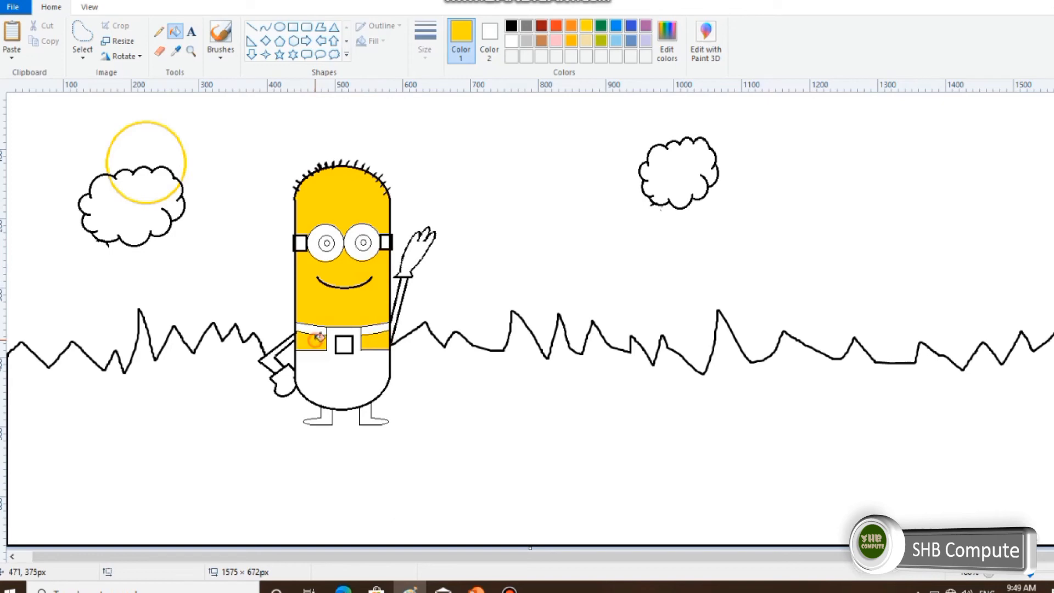
{"action": "left_click", "coordinate": [405, 297]}
{"action": "left_click", "coordinate": [274, 358]}
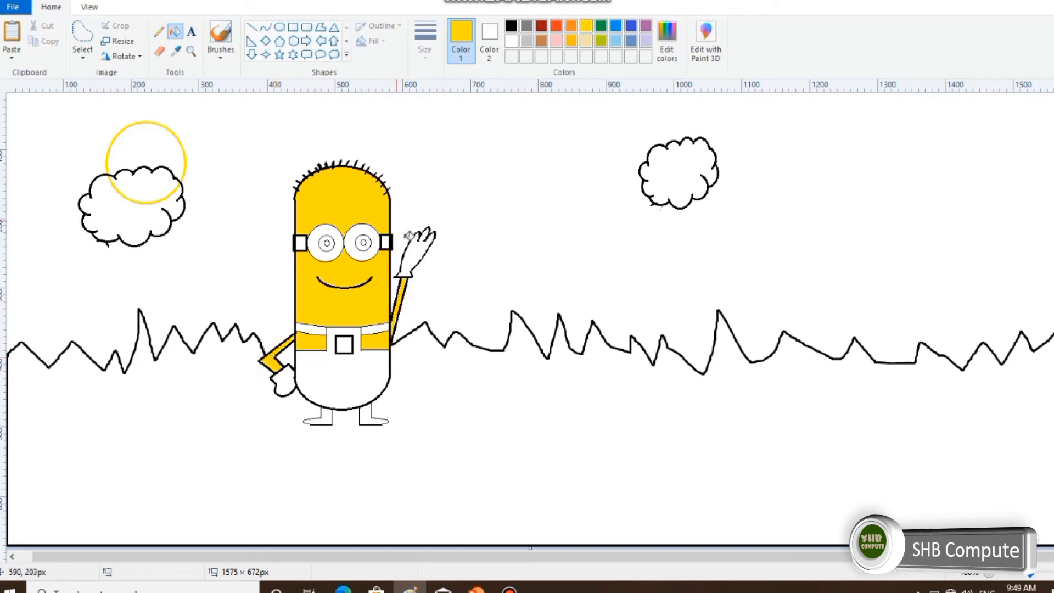
Fill both hands and both legs with their shoes in black.
{"action": "left_click", "coordinate": [512, 26]}
{"action": "left_click", "coordinate": [422, 250]}
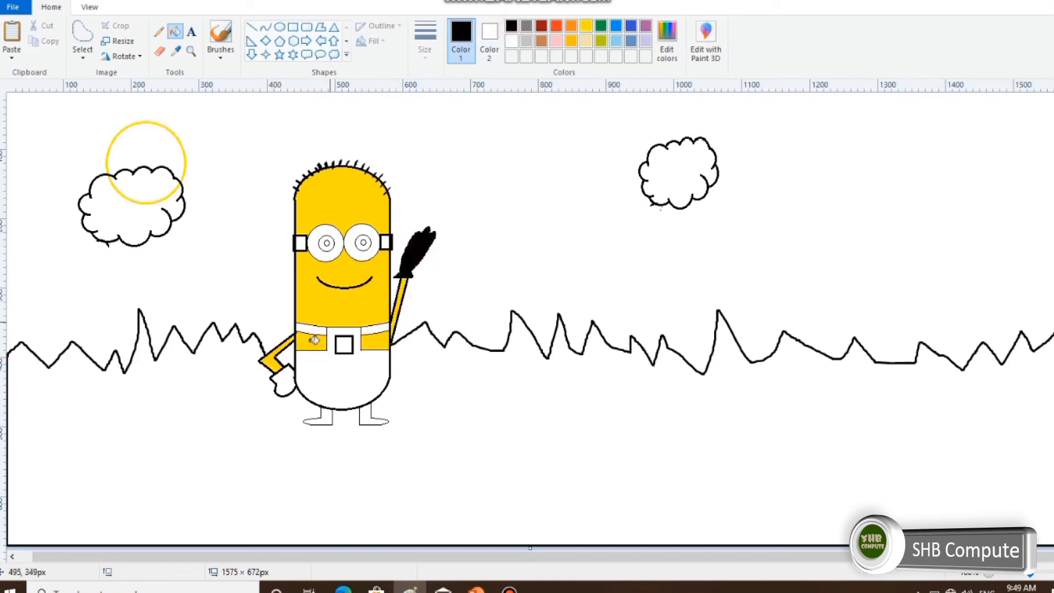
{"action": "left_click", "coordinate": [283, 377]}
{"action": "left_click", "coordinate": [332, 411]}
{"action": "left_click", "coordinate": [365, 415]}
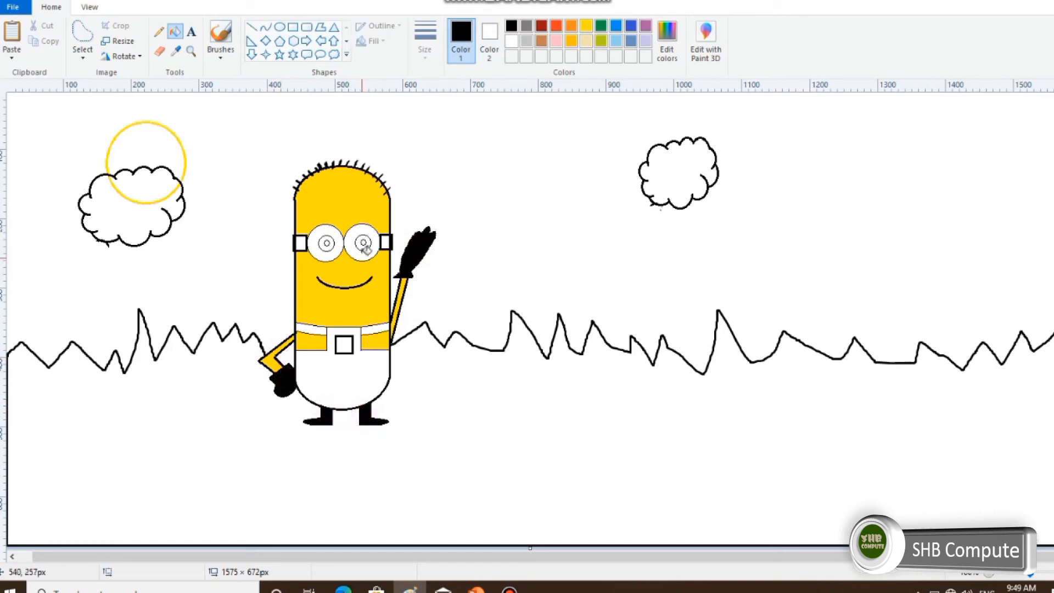
Fill the pupils and the goggle strap squares with black and the irises with brown.
{"action": "left_click", "coordinate": [364, 243]}
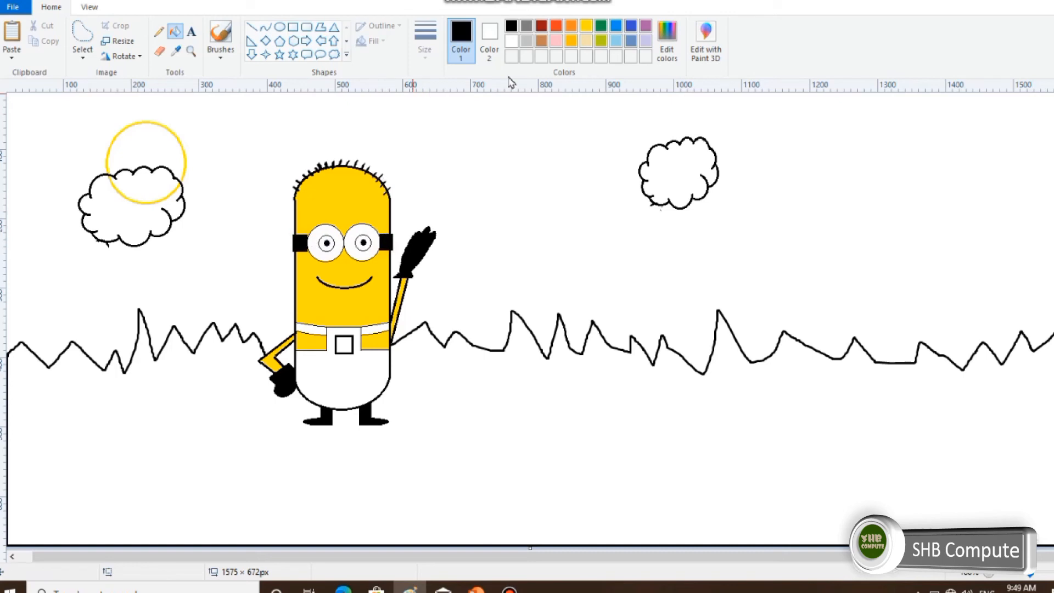
{"action": "left_click", "coordinate": [542, 41]}
{"action": "left_click", "coordinate": [368, 239]}
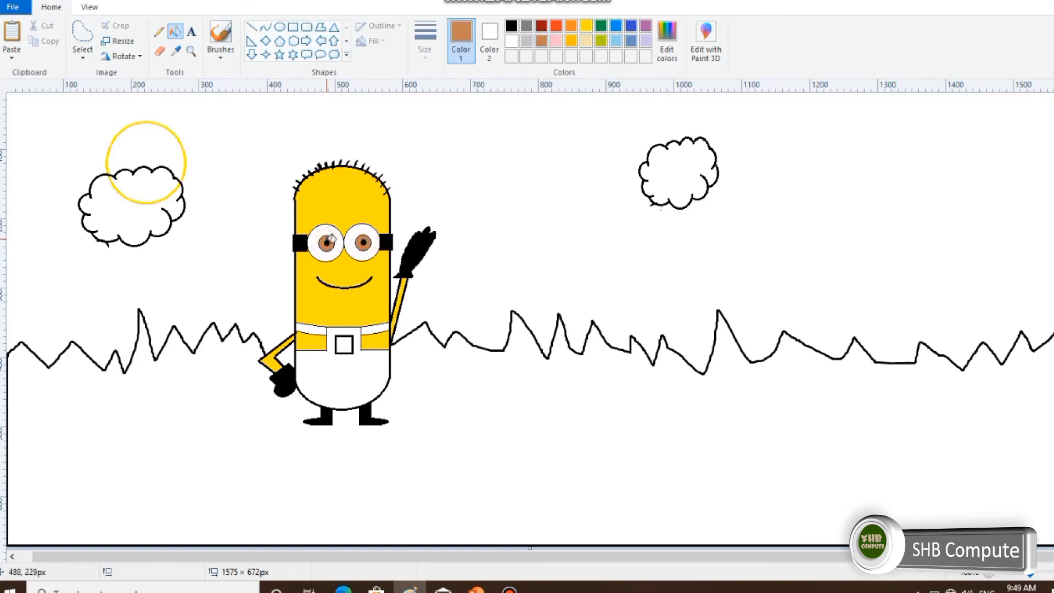
Fill the overalls and both shoulder straps with blue, leaving the square pocket white.
{"action": "left_click", "coordinate": [630, 28]}
{"action": "left_click", "coordinate": [343, 377]}
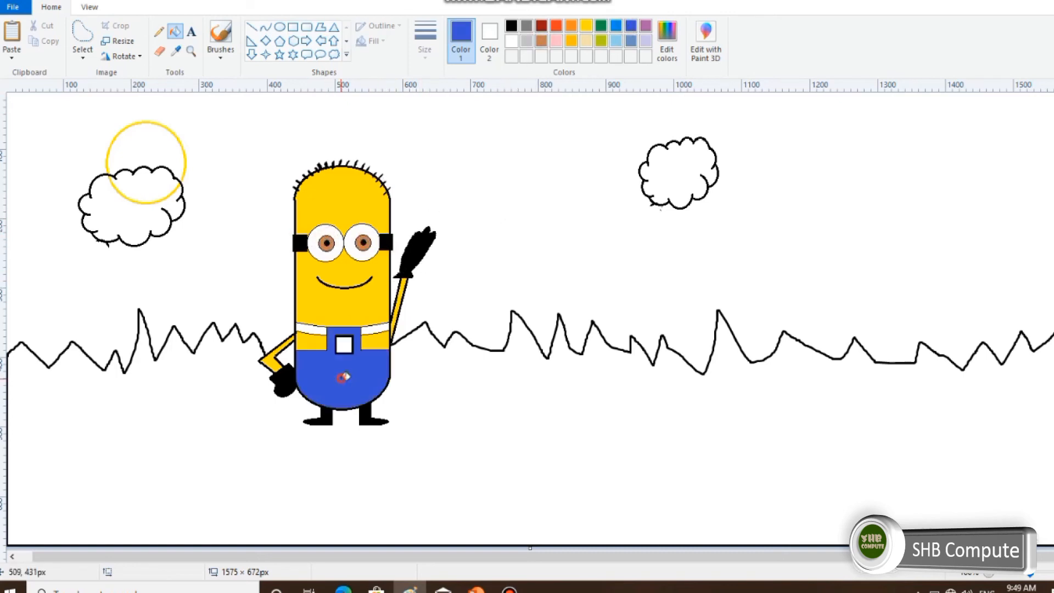
{"action": "left_click", "coordinate": [378, 329]}
{"action": "left_click", "coordinate": [313, 329]}
Undo the stray fills on the pocket and the sun, and fill the sun's part above the cloud with yellow.
{"action": "left_click", "coordinate": [344, 344]}
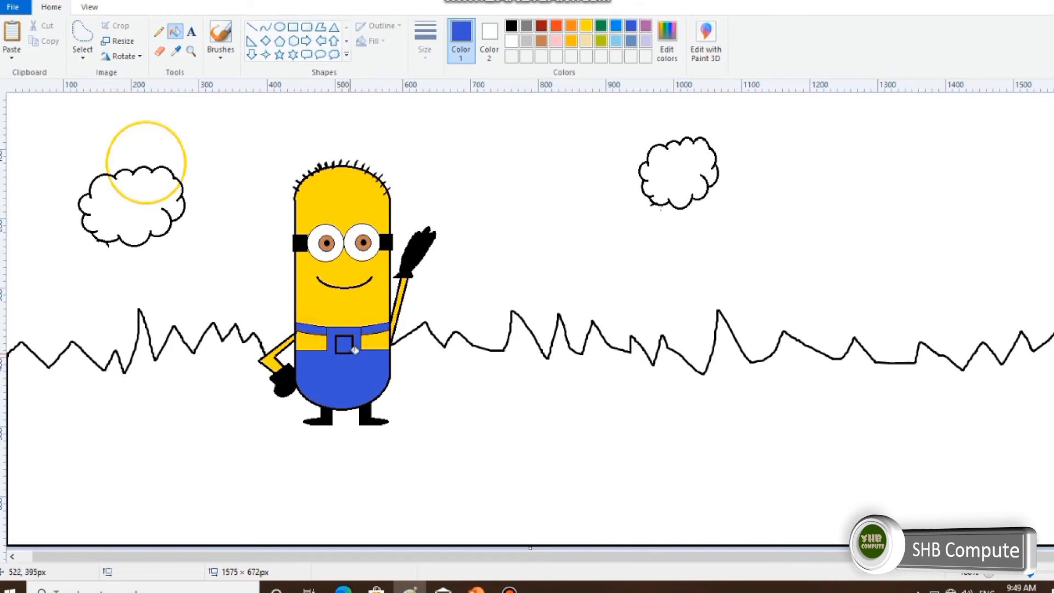
{"action": "left_click", "coordinate": [169, 158]}
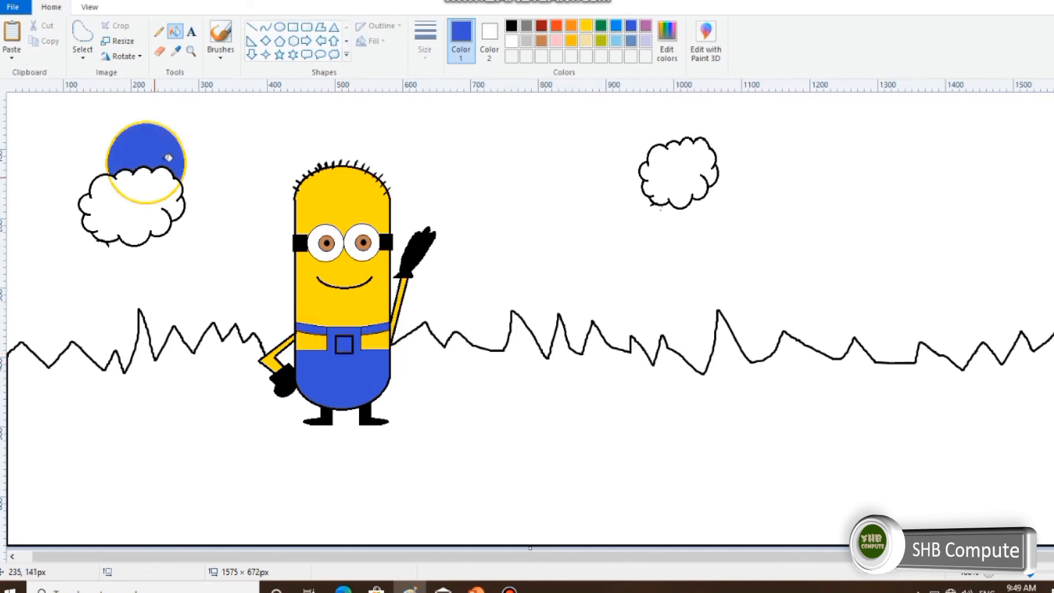
{"action": "left_click", "coordinate": [592, 27]}
{"action": "left_click", "coordinate": [175, 133]}
{"action": "key", "text": "ctrl+z"}
{"action": "key", "text": "ctrl+z"}
{"action": "left_click", "coordinate": [157, 151]}
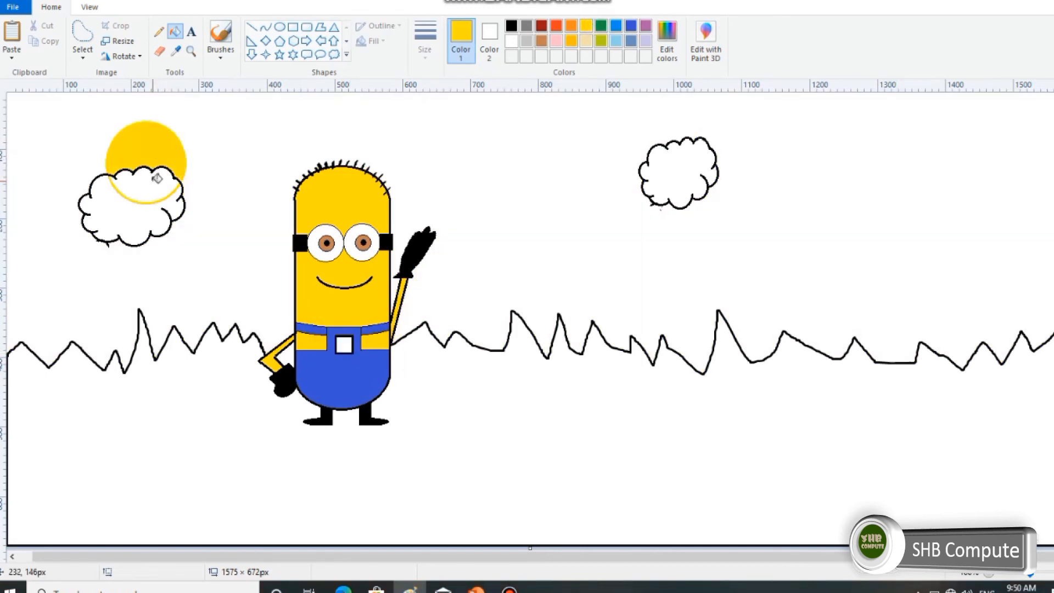
Fill the sun's part inside the cloud with yellow and undo the recolouring of the cloud's outline.
{"action": "left_click", "coordinate": [157, 179]}
{"action": "left_click", "coordinate": [155, 166]}
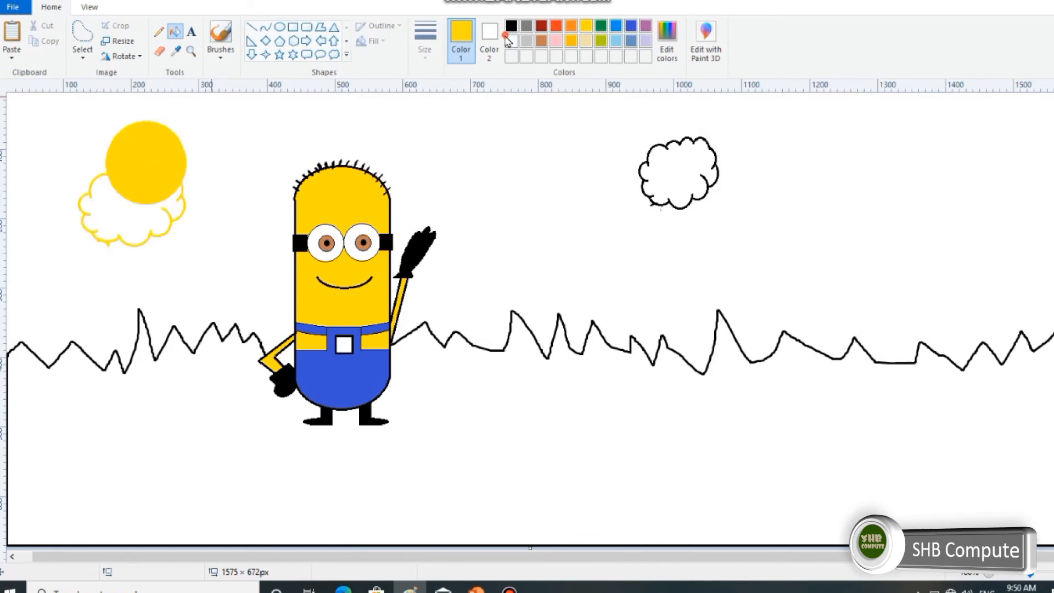
{"action": "key", "text": "ctrl+z"}
{"action": "key", "text": "ctrl+z"}
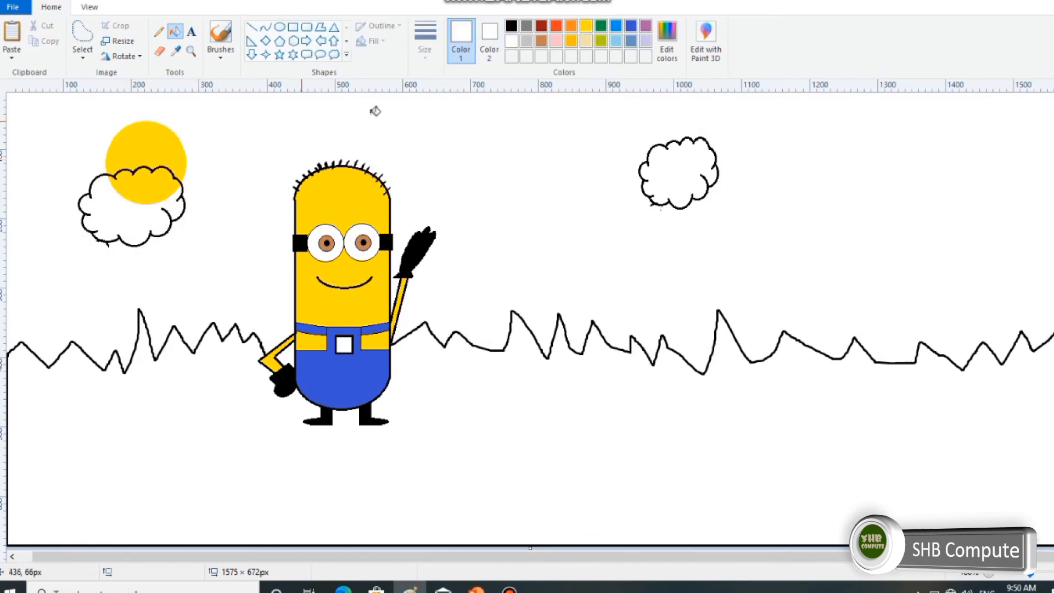
Fill the sky with light blue and the ground below the jagged line with green.
{"action": "left_click", "coordinate": [615, 42]}
{"action": "left_click", "coordinate": [581, 165]}
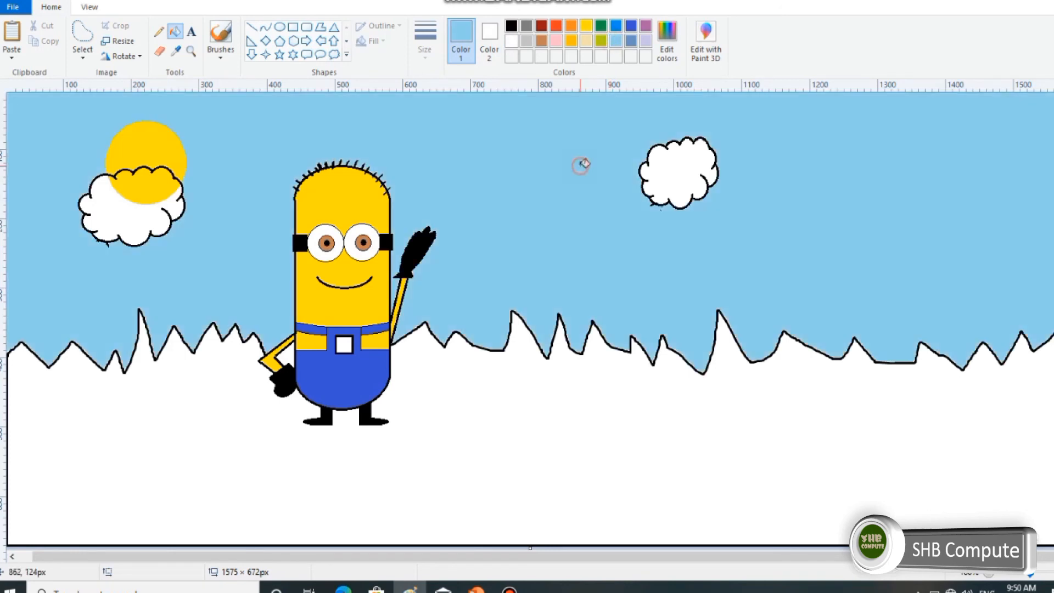
{"action": "left_click", "coordinate": [601, 27]}
{"action": "left_click", "coordinate": [635, 420]}
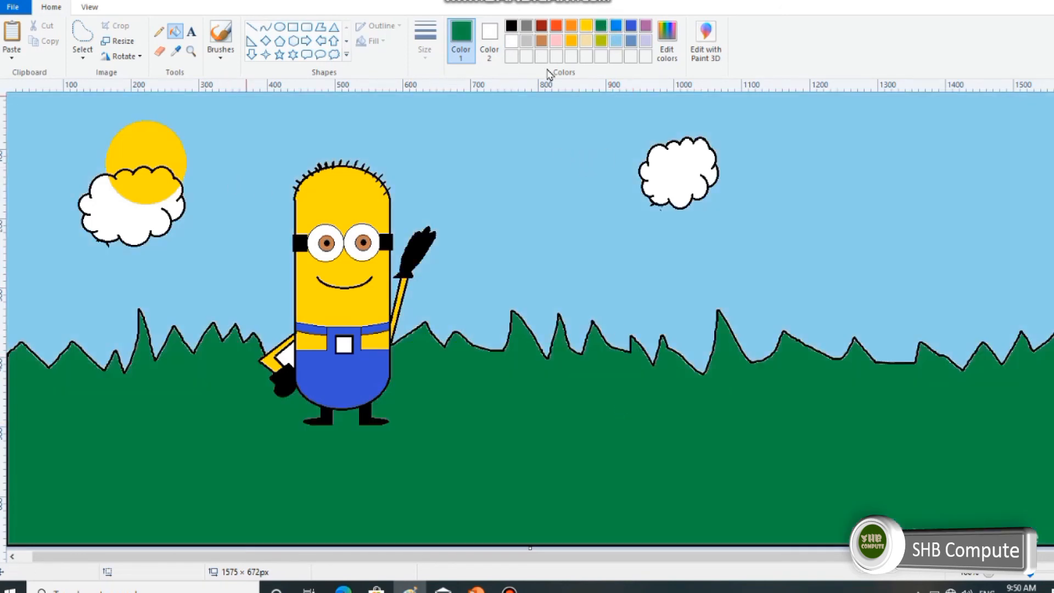
{"action": "left_click", "coordinate": [512, 42]}
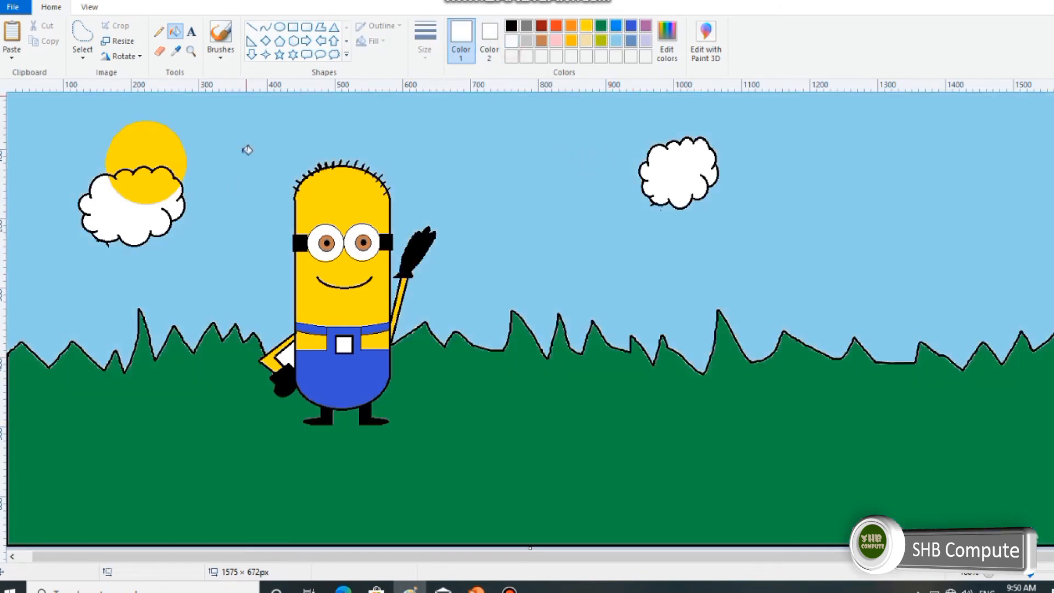
{"action": "left_click", "coordinate": [94, 185]}
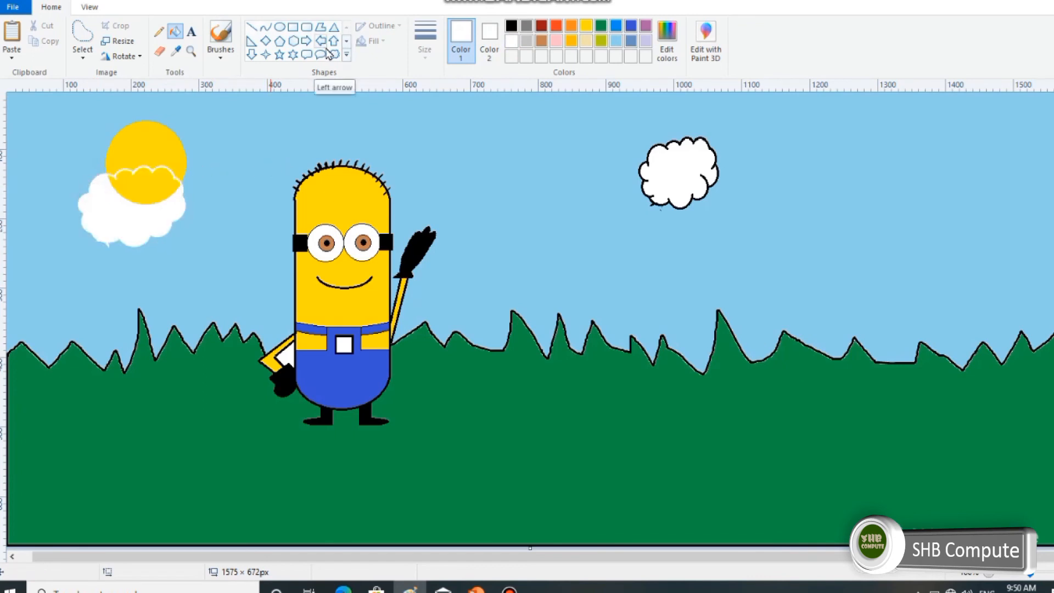
{"action": "key", "text": "ctrl+z"}
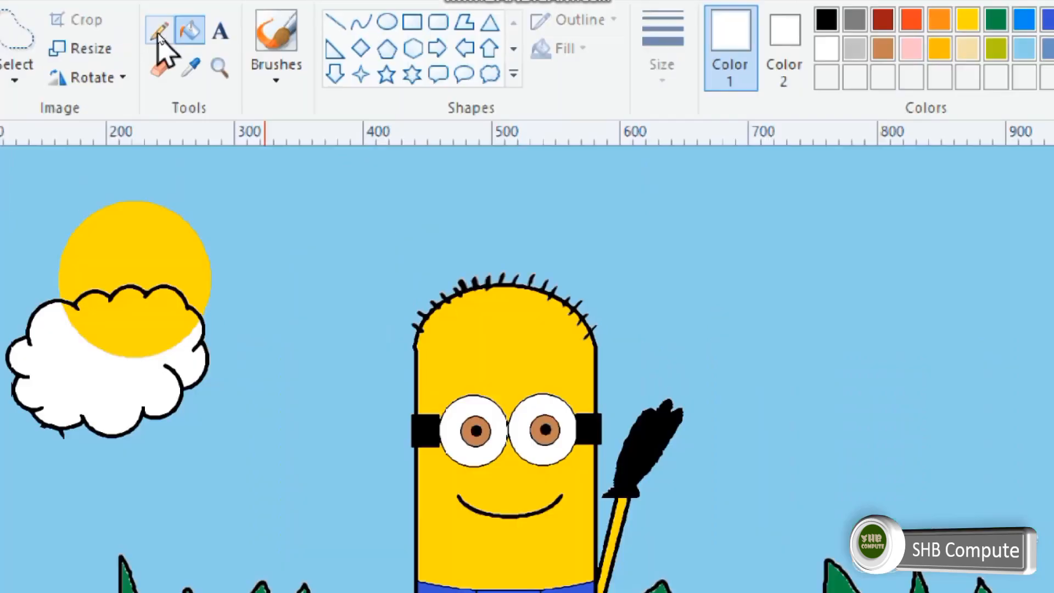
Break the cloud's outline at the sun's edges with the yellow pencil and fill the outline section crossing the sun with yellow.
{"action": "left_click", "coordinate": [158, 33]}
{"action": "left_click", "coordinate": [586, 25]}
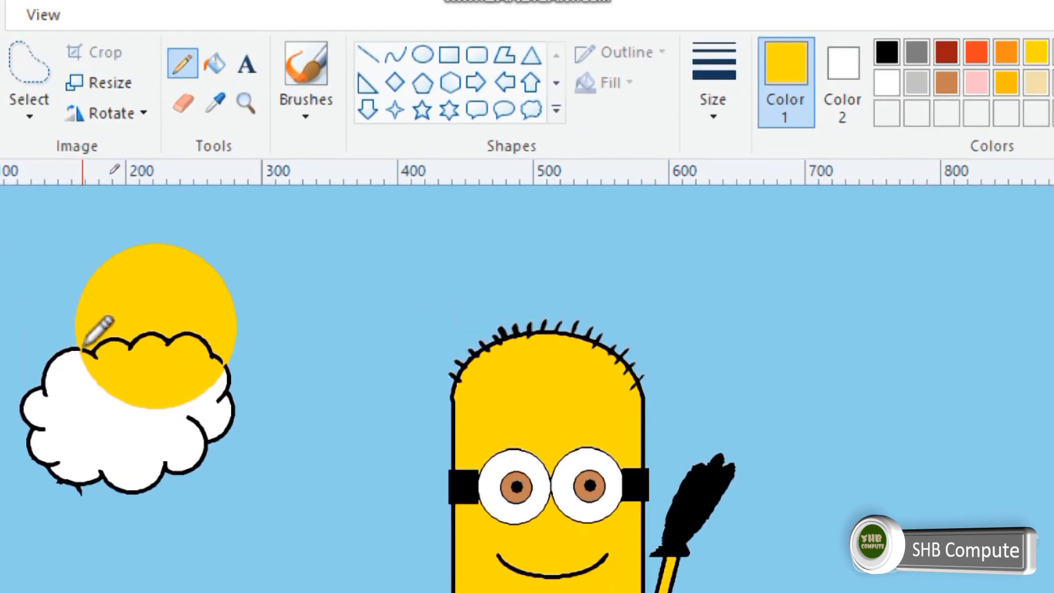
{"action": "left_click", "coordinate": [215, 64]}
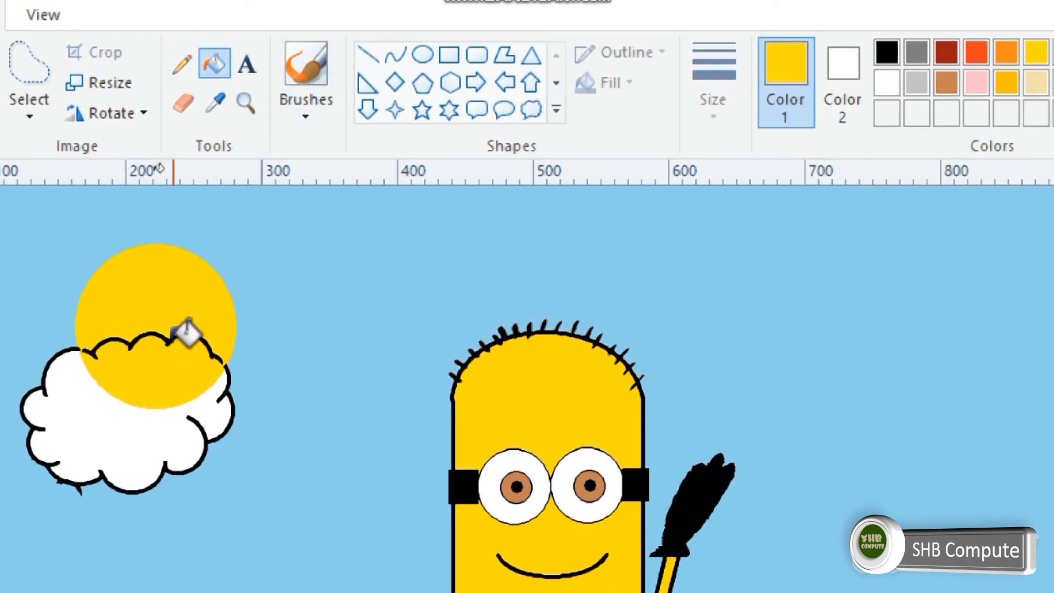
{"action": "left_click", "coordinate": [186, 334]}
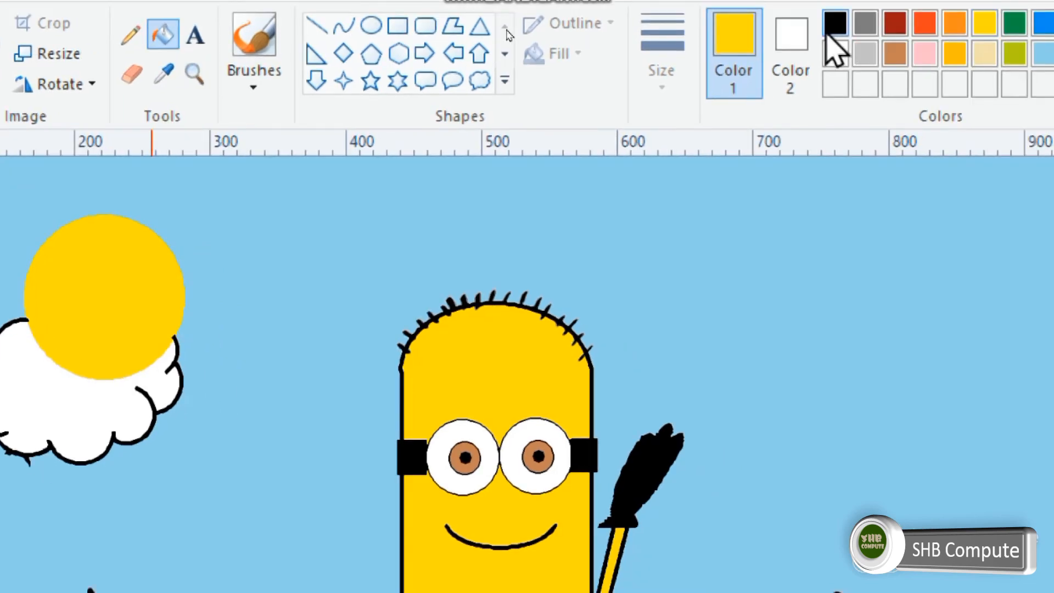
Fill the remaining outline of the sun's cloud and the outline of the separate cloud with white, undoing the stray sky fill.
{"action": "left_click", "coordinate": [836, 53]}
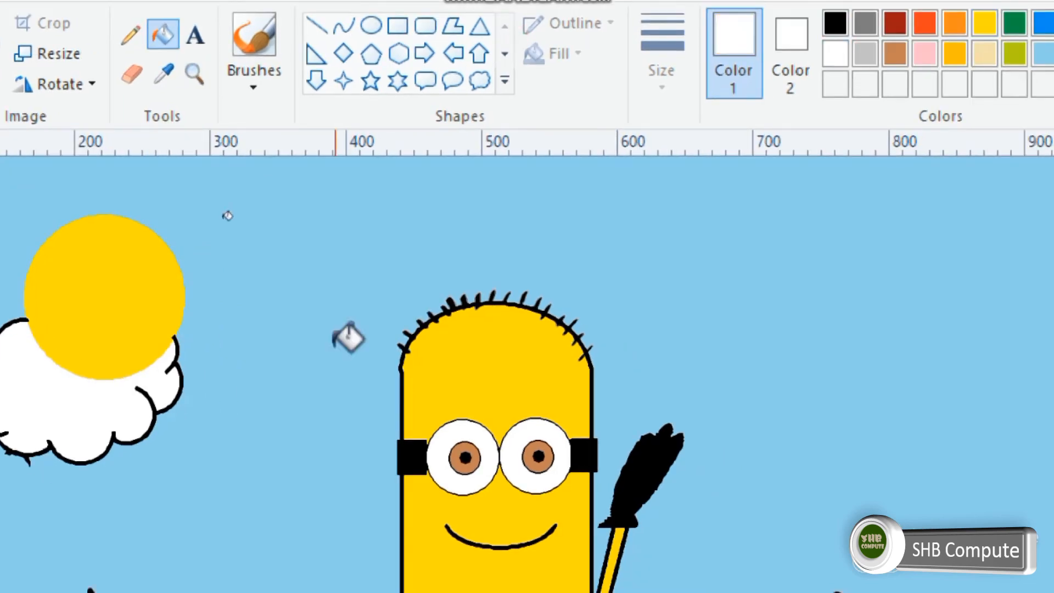
{"action": "left_click", "coordinate": [177, 366]}
{"action": "left_click", "coordinate": [811, 279]}
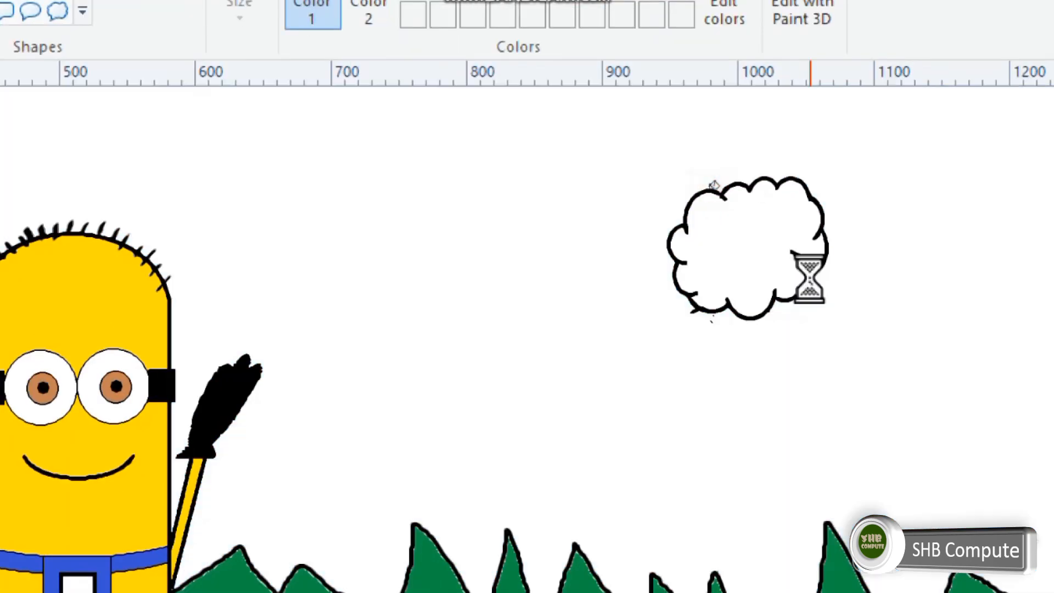
{"action": "key", "text": "ctrl+z"}
{"action": "left_click", "coordinate": [705, 177]}
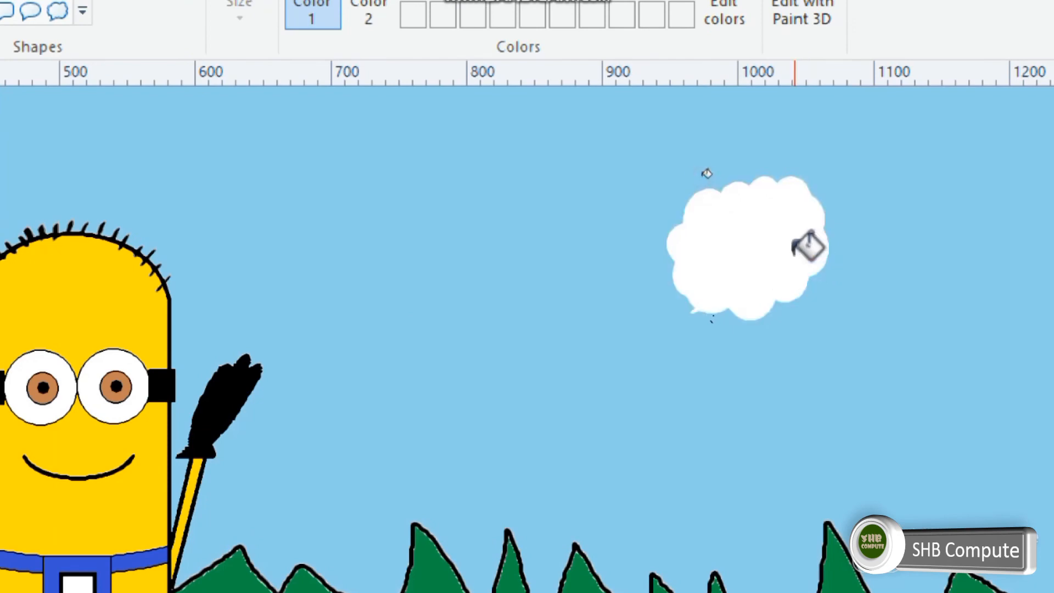